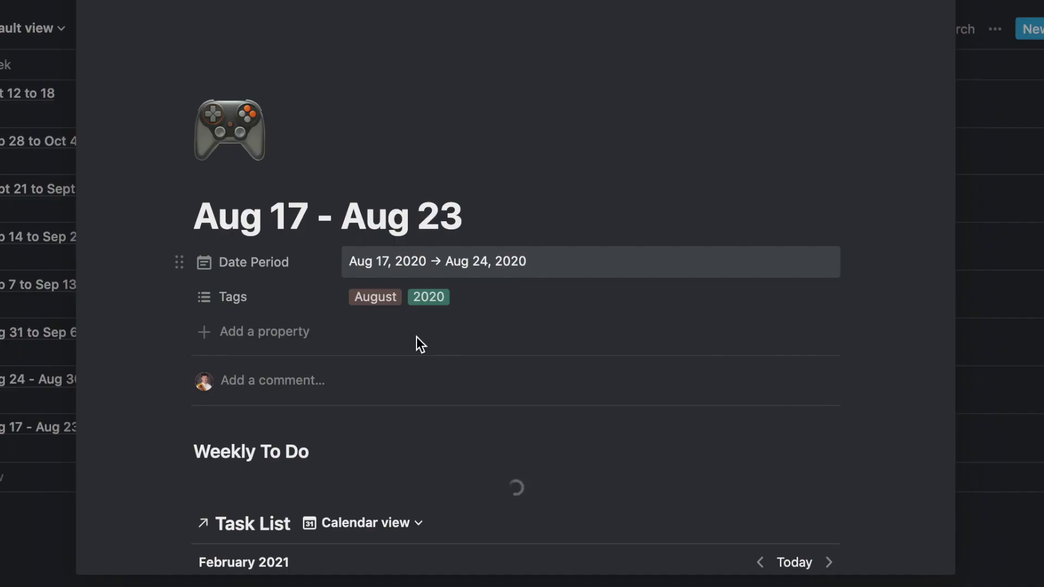
Drag the Staying Productive card from the Script Ready column to Ready to Film.
scroll(416, 338, "down", 3)
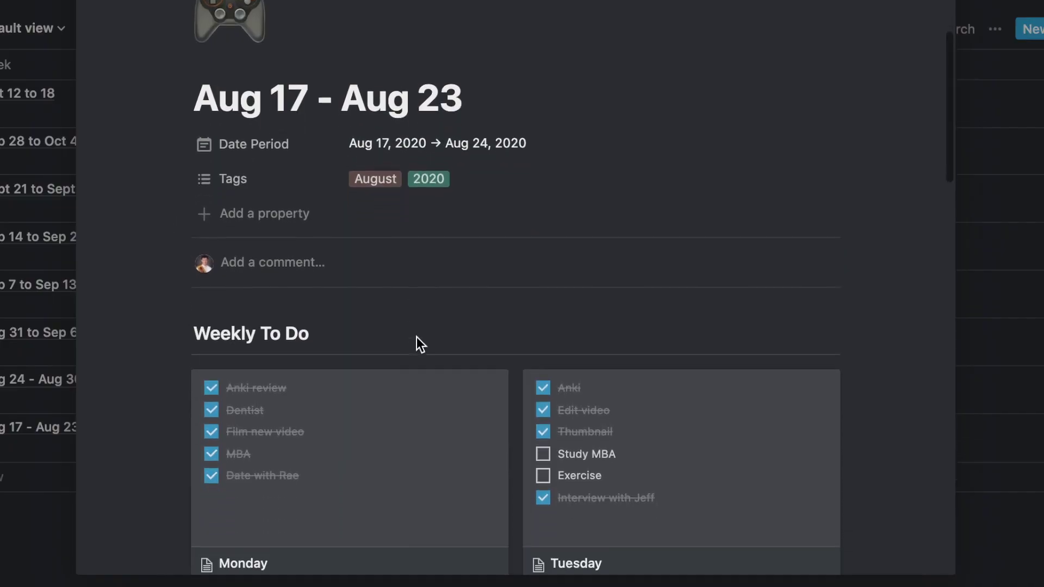
scroll(417, 337, "down", 3)
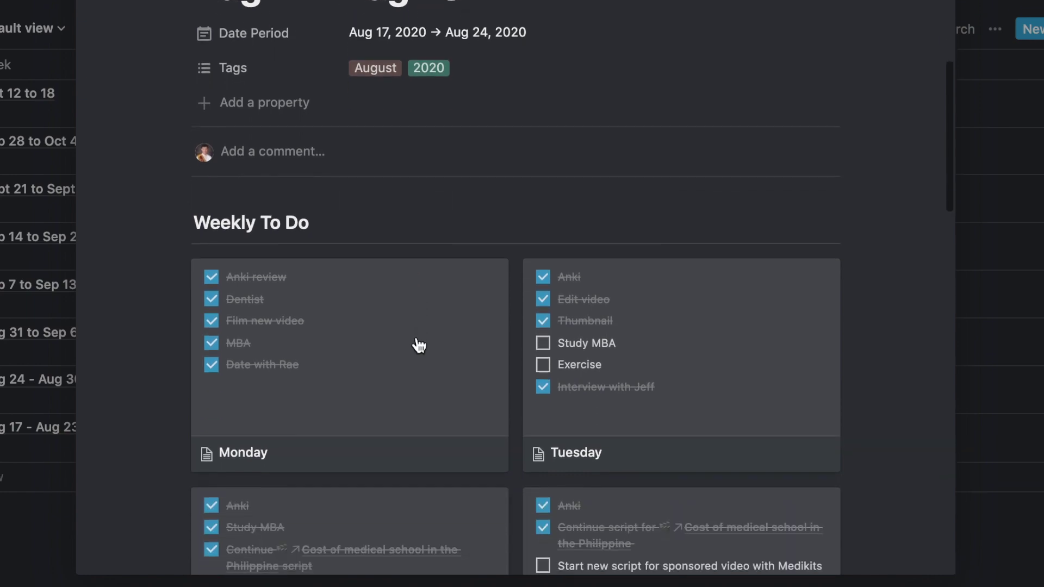
scroll(418, 345, "down", 2)
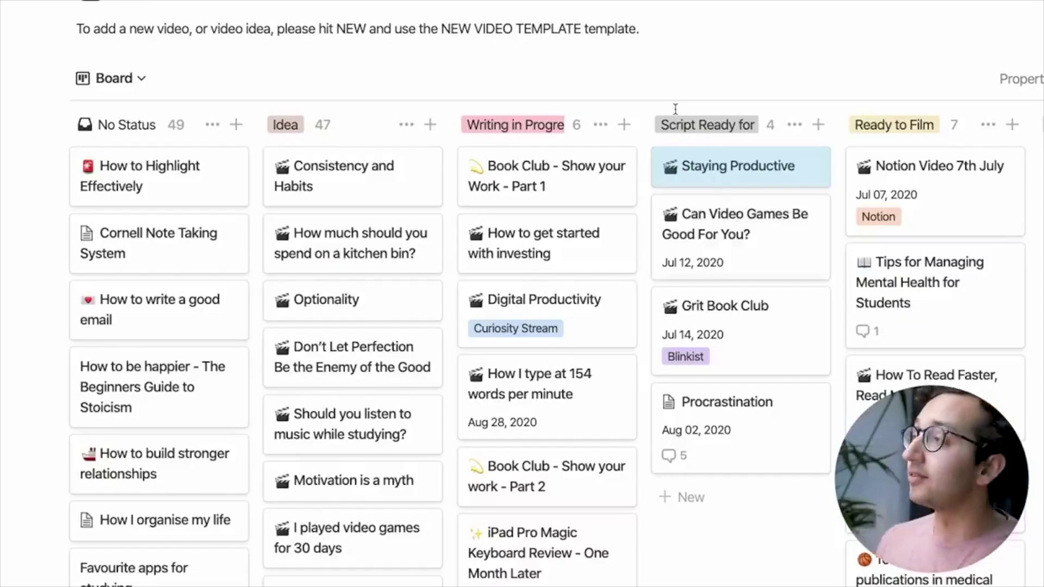
left_click_drag(750, 165, 911, 179)
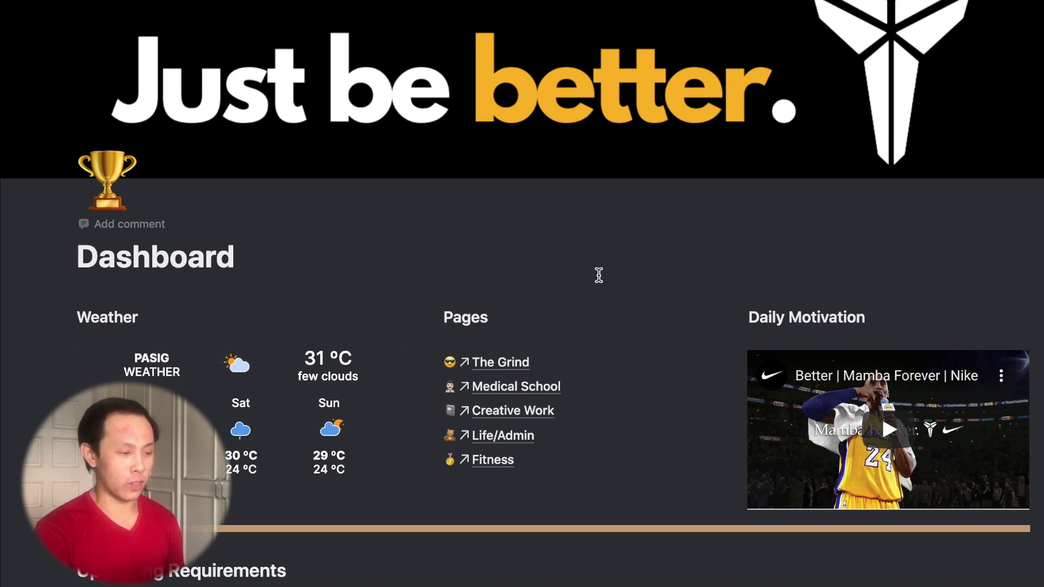
scroll(596, 275, "down", 3)
scroll(599, 275, "down", 1)
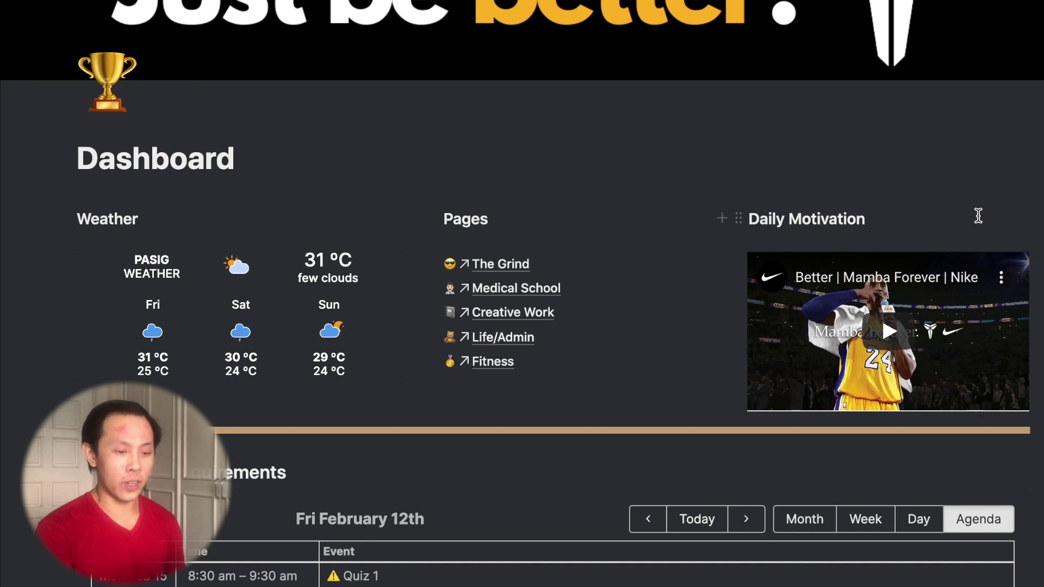
scroll(524, 430, "down", 4)
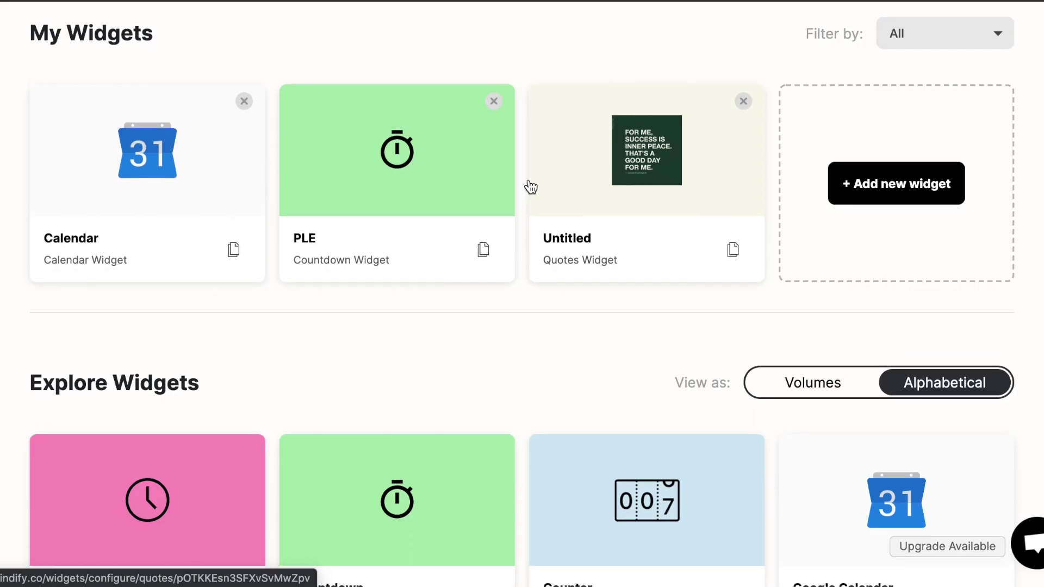
scroll(531, 187, "down", 3)
scroll(531, 187, "down", 4)
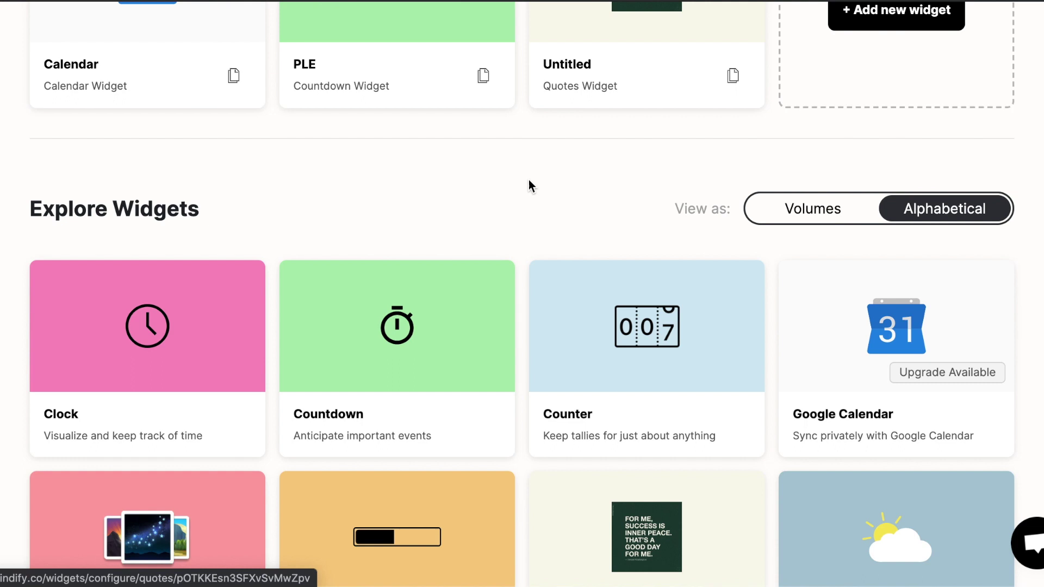
scroll(530, 186, "down", 3)
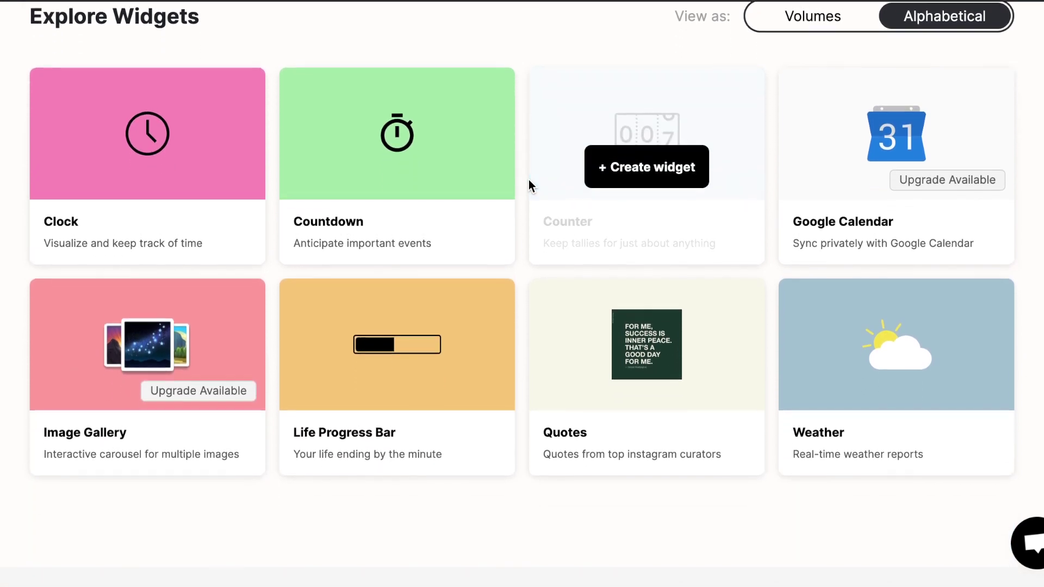
scroll(529, 183, "down", 3)
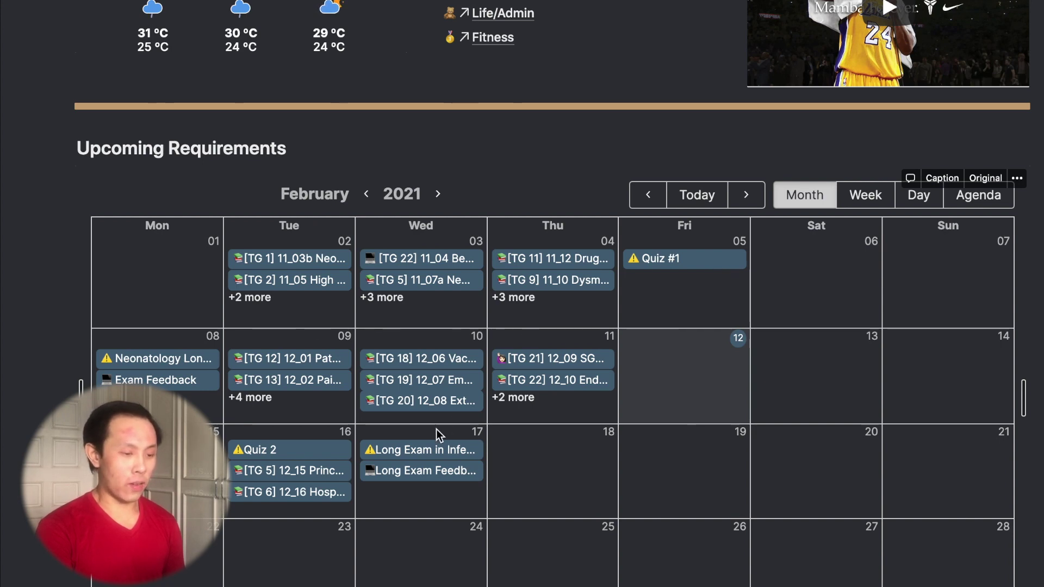
left_click(867, 199)
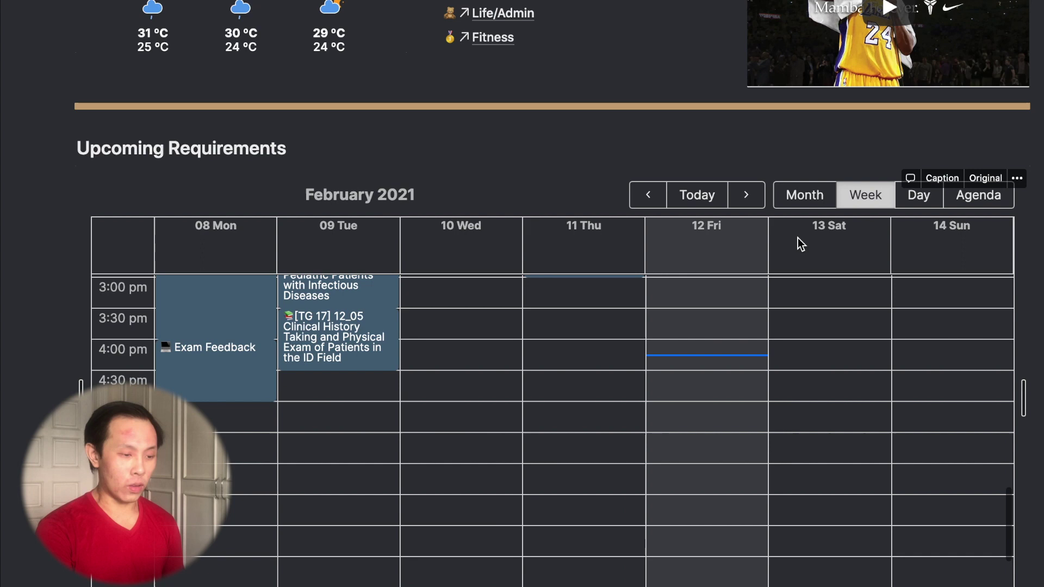
left_click(920, 206)
scroll(732, 319, "up", 2)
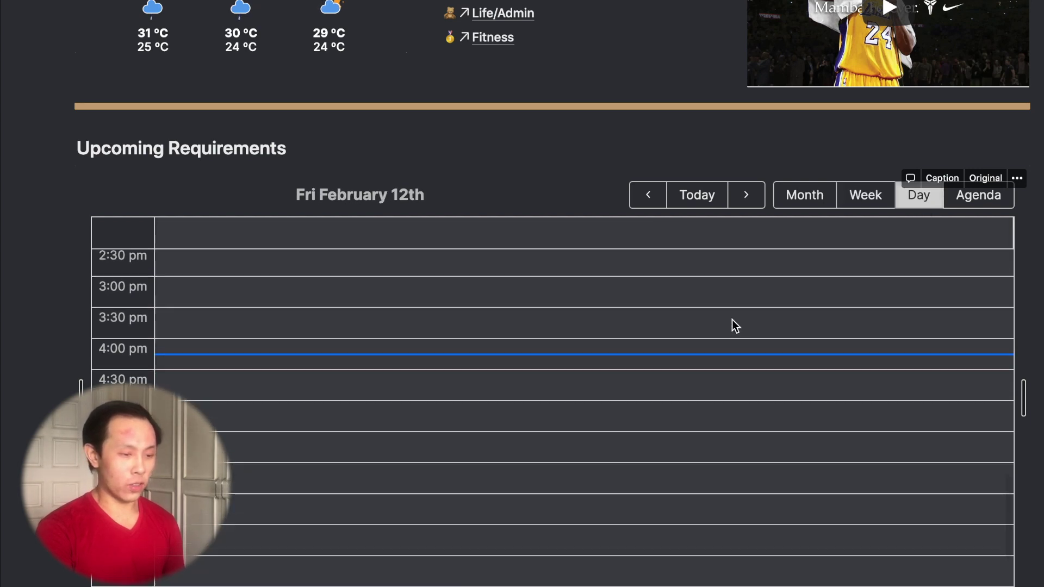
left_click(759, 203)
left_click(759, 204)
left_click(759, 204)
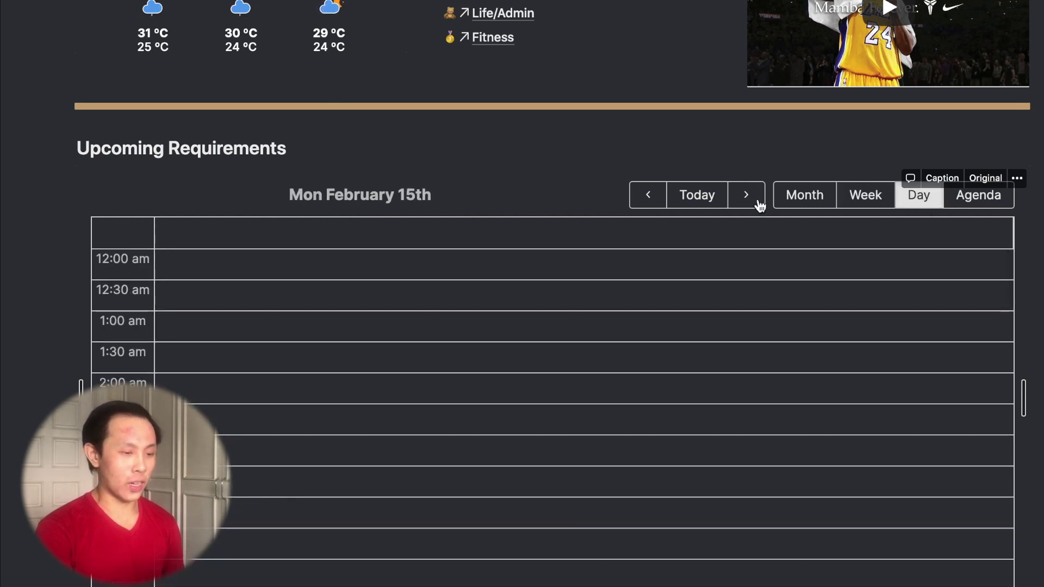
left_click(760, 204)
left_click(759, 205)
left_click(759, 205)
left_click(948, 211)
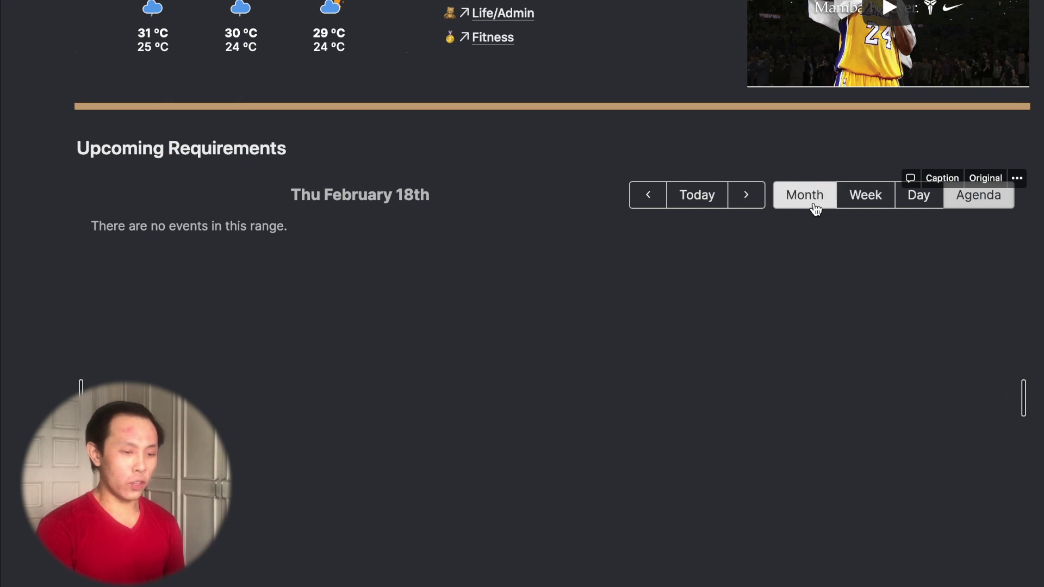
left_click(816, 207)
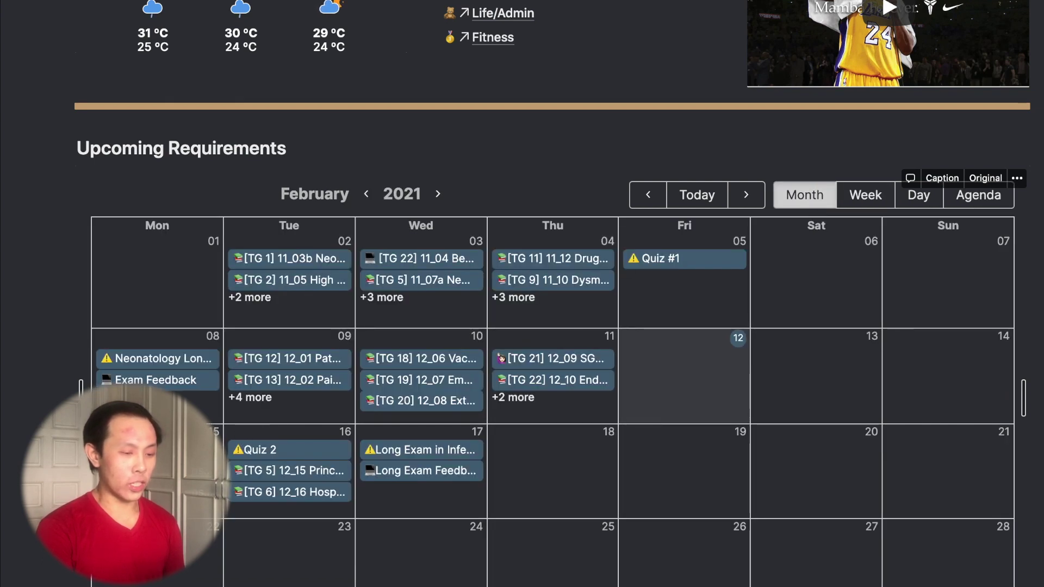
left_click(973, 202)
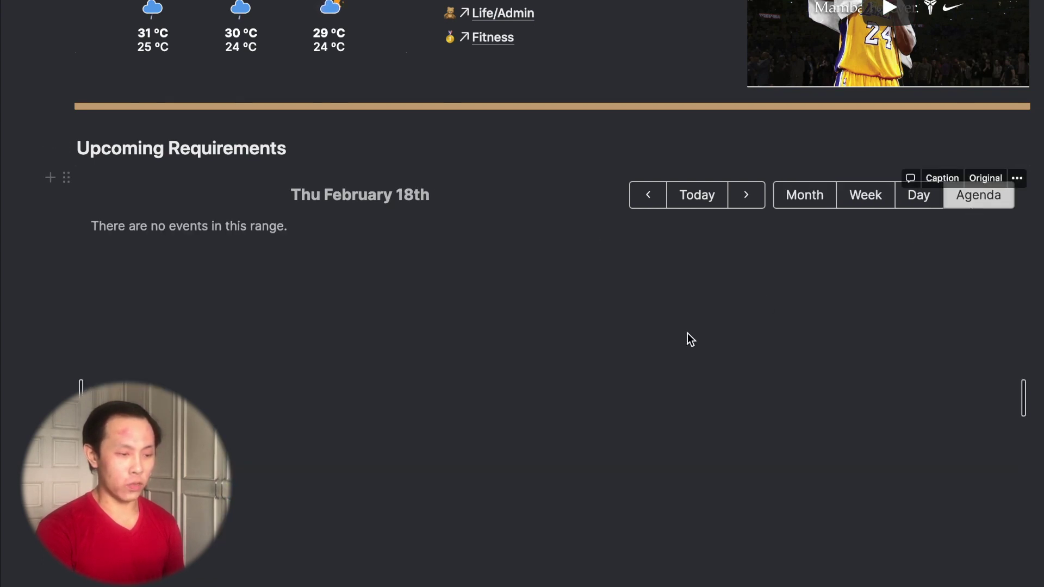
left_click(691, 203)
scroll(419, 333, "up", 1)
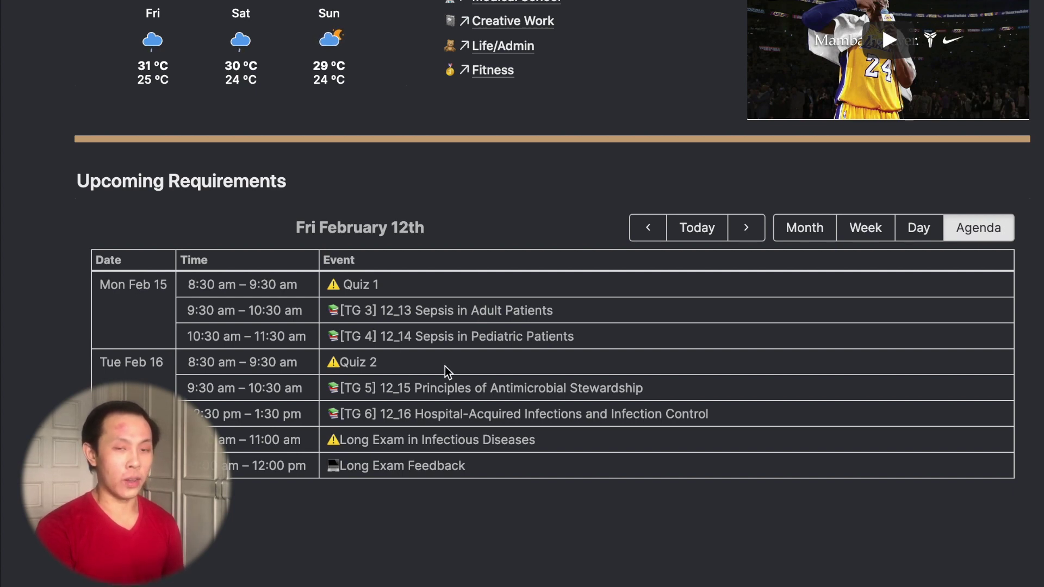
Open The Grind from the Dashboard and scroll through its INBOX Task Table and Due NOW list.
scroll(447, 372, "up", 3)
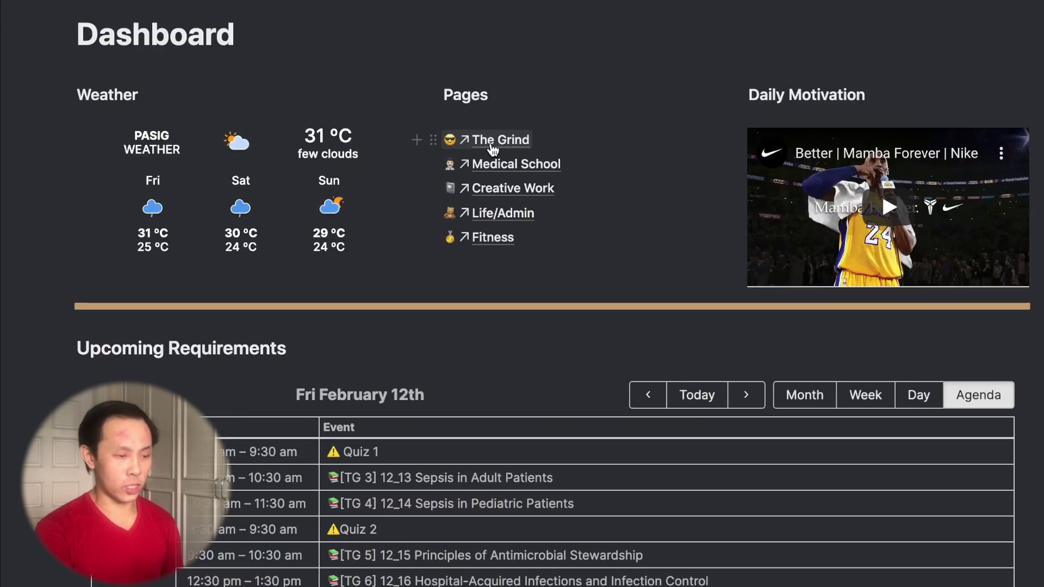
left_click(493, 149)
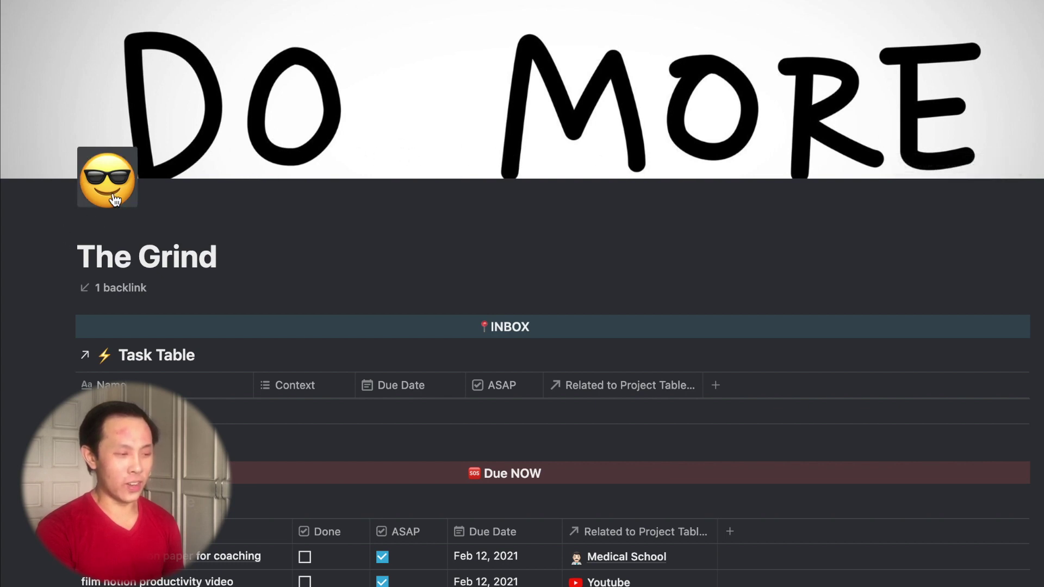
scroll(480, 200, "down", 1)
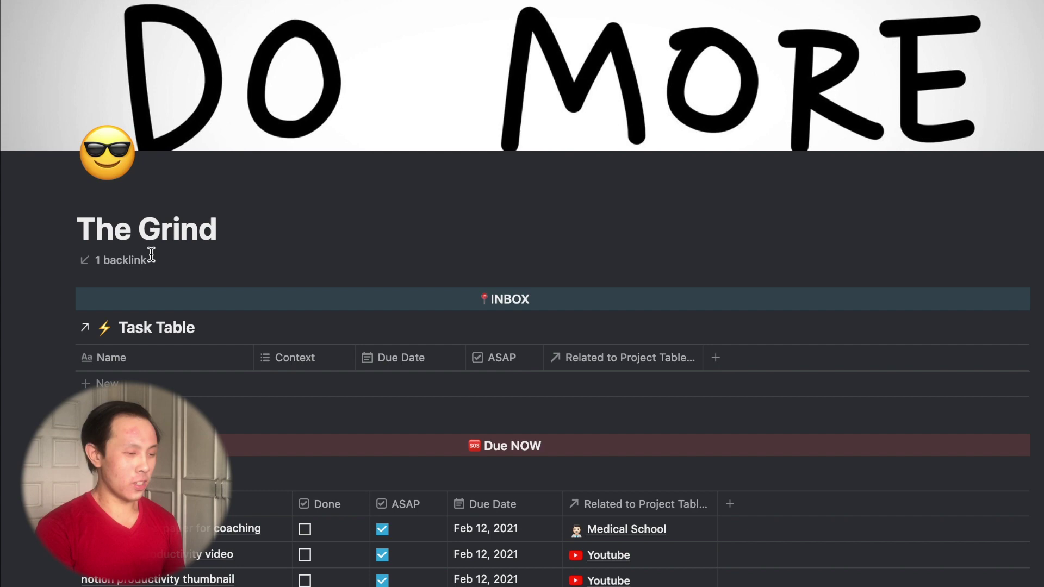
scroll(28, 308, "down", 1)
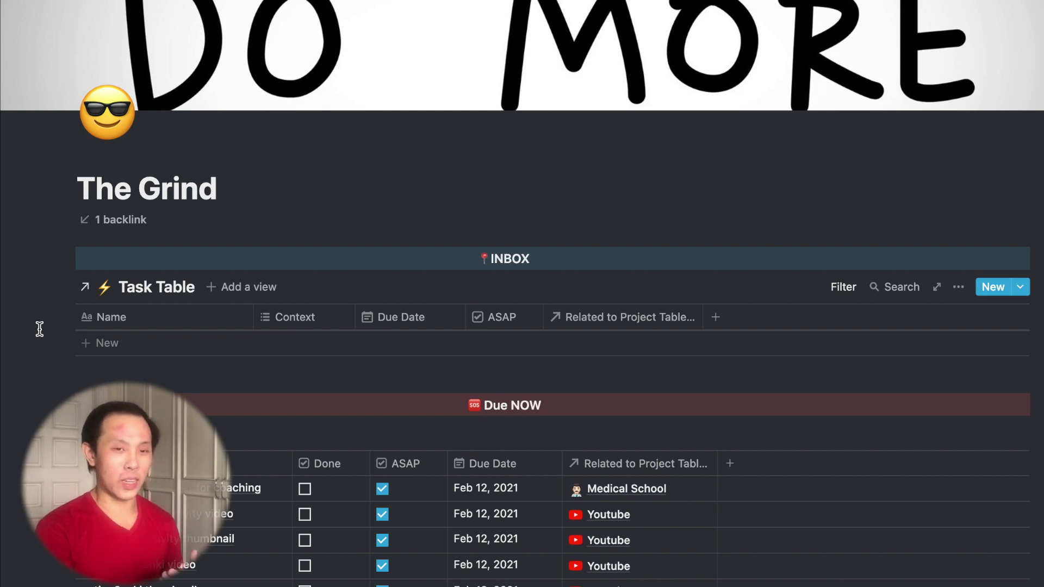
scroll(40, 329, "down", 1)
scroll(40, 328, "up", 2)
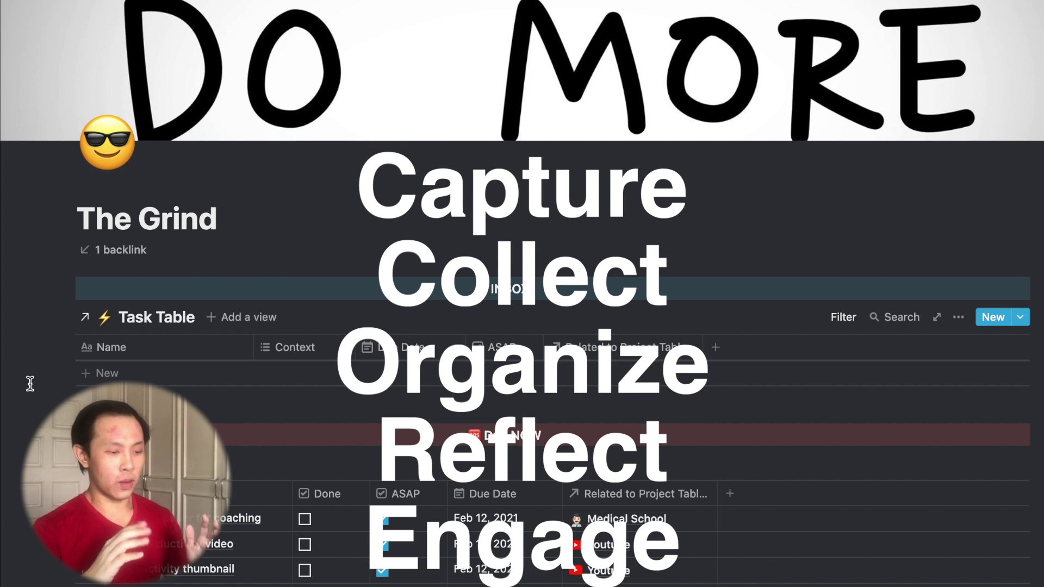
scroll(30, 384, "down", 2)
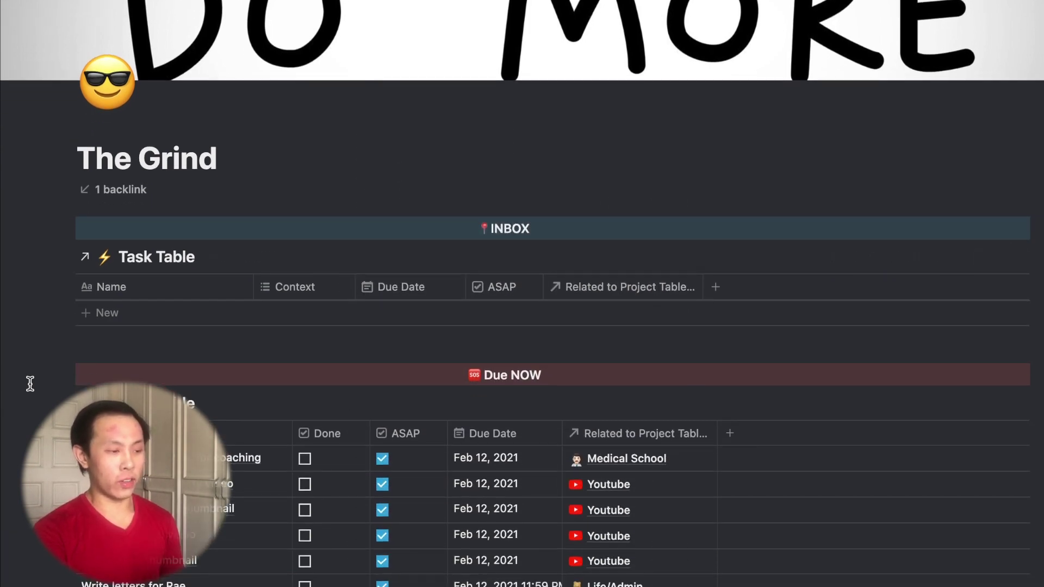
scroll(30, 384, "down", 1)
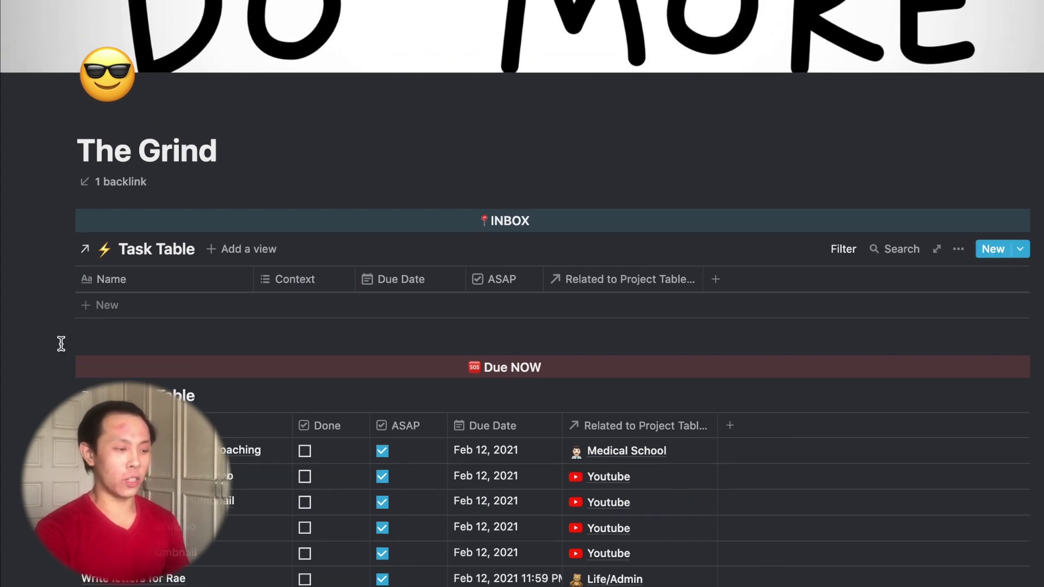
Add inbox tasks: Make youtube video, like share subsribe, study for infectious disease quiz, find new show to watch on netflix, edit productivity video.
left_click(122, 305)
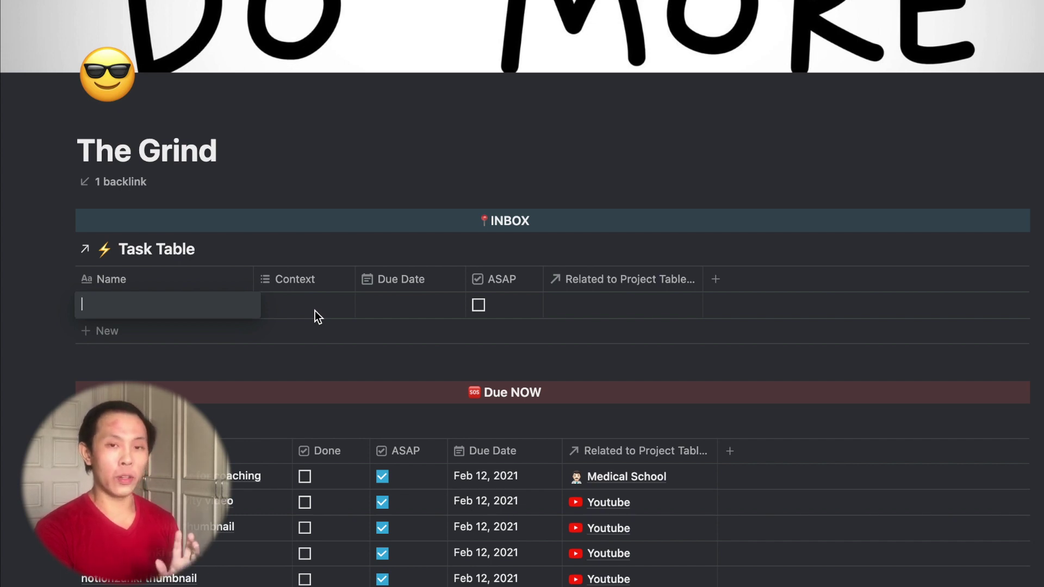
type("Make youtube video")
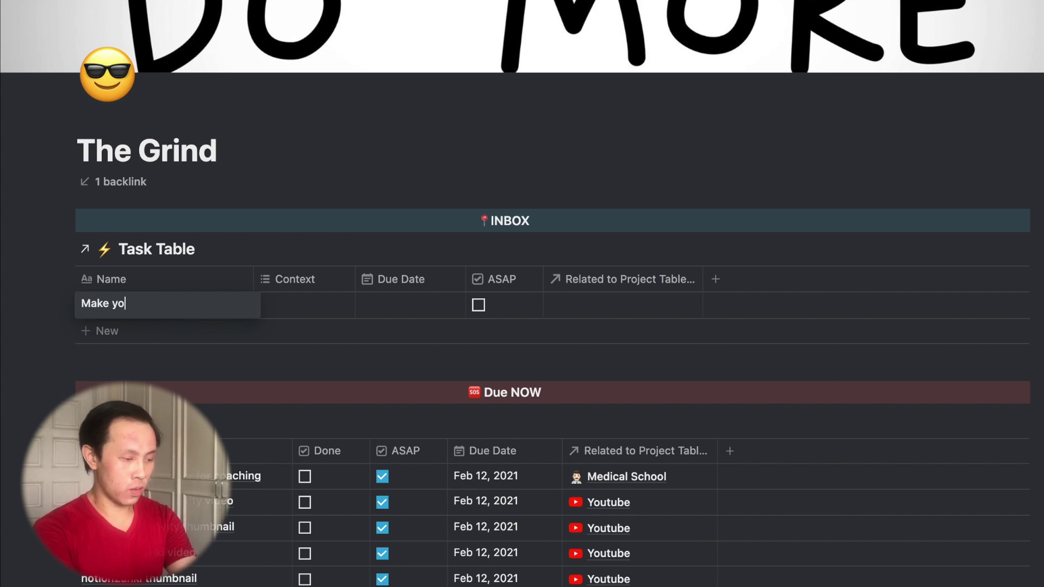
key("Return")
type("like share subsribe")
key("Return")
type("study for infectious disease quiz")
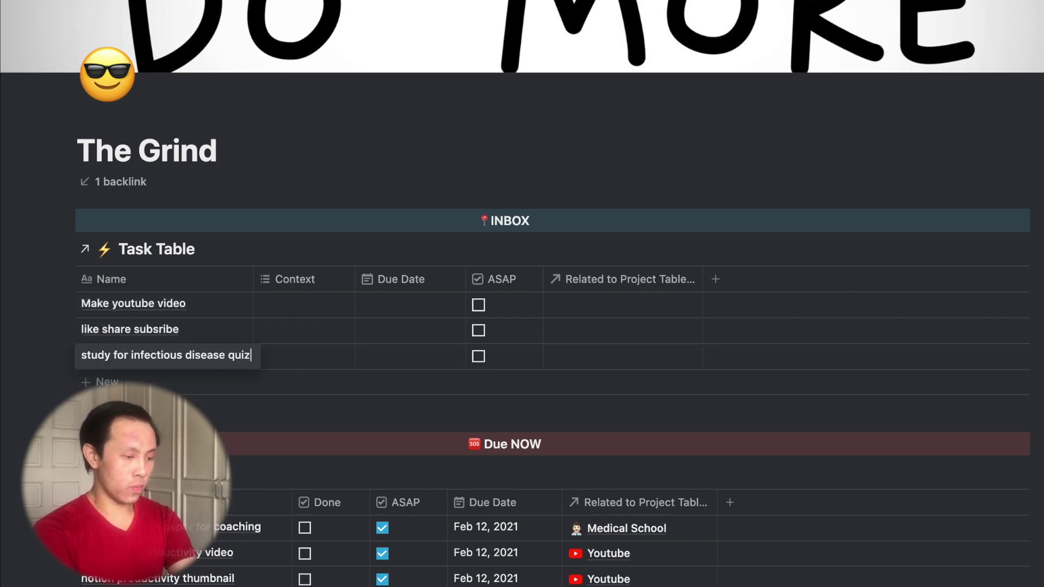
key("Return")
type("find new show to watch on netflix")
key("Return")
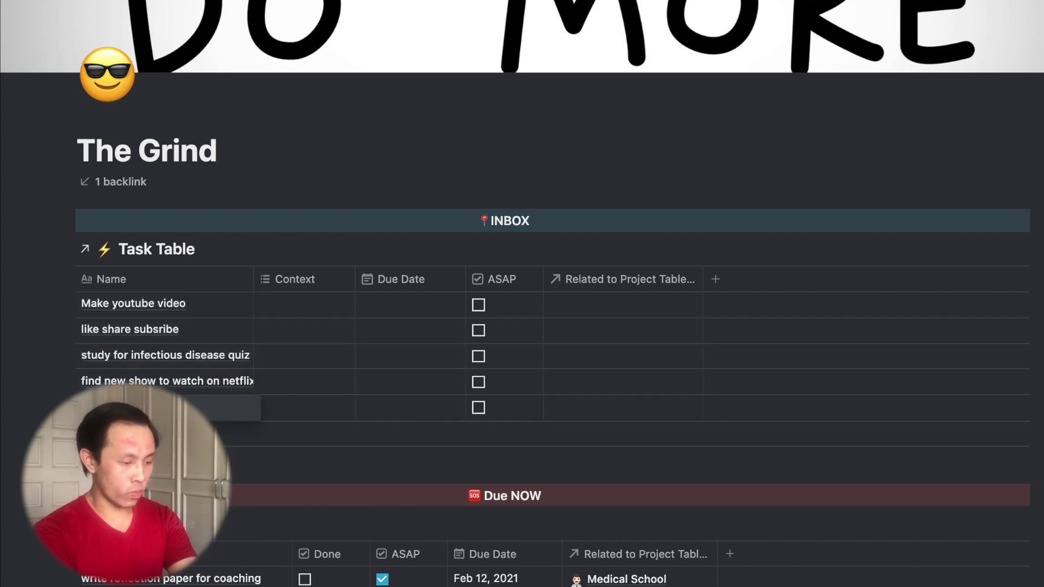
type("edit productivity video")
key("Escape")
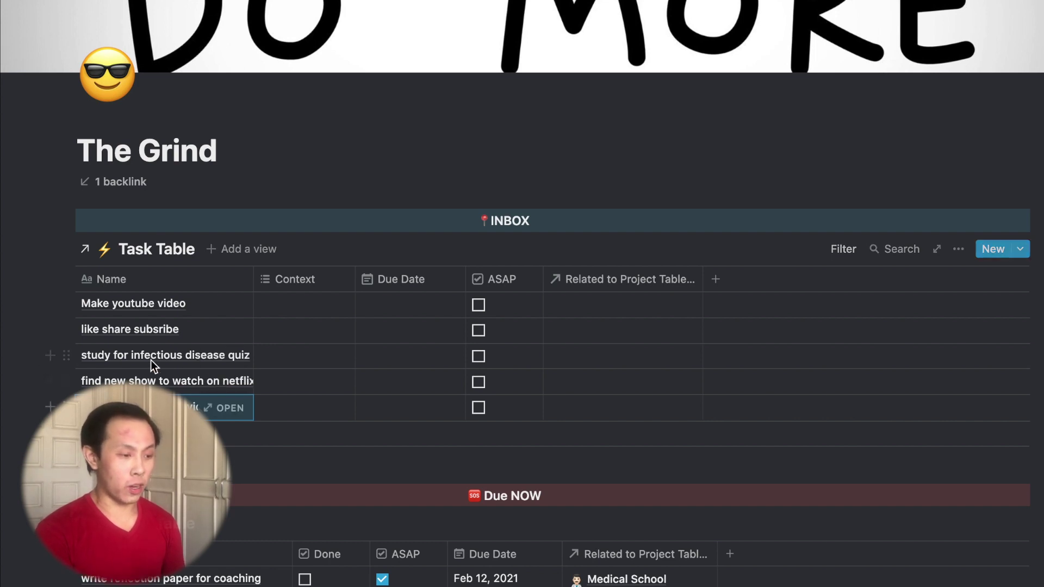
Give Make youtube video the iPad, Laptop, Camera, Desk, High Energy and Youtube context tags.
left_click(318, 305)
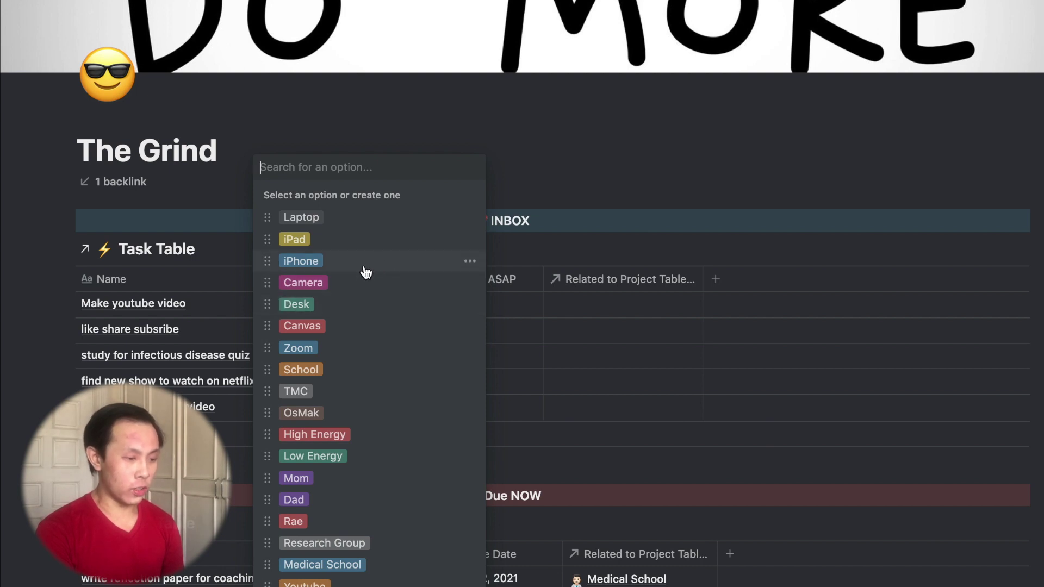
left_click(359, 246)
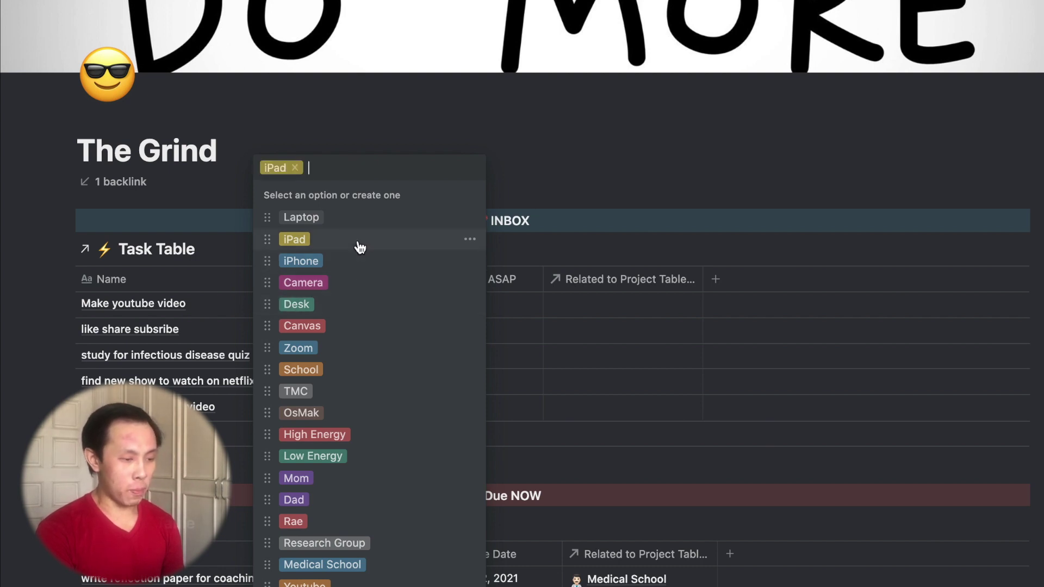
left_click(358, 222)
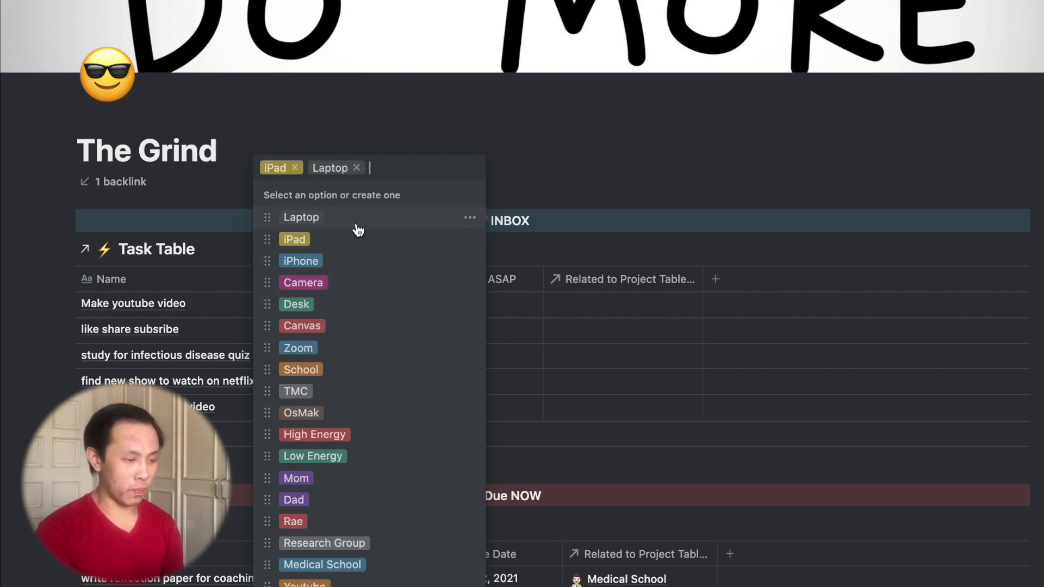
left_click(349, 288)
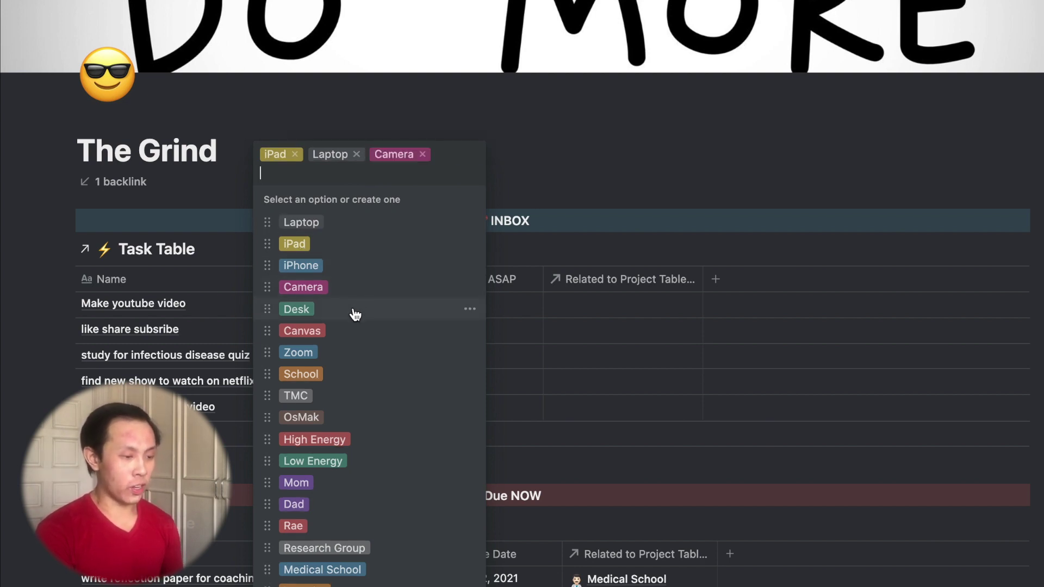
left_click(356, 313)
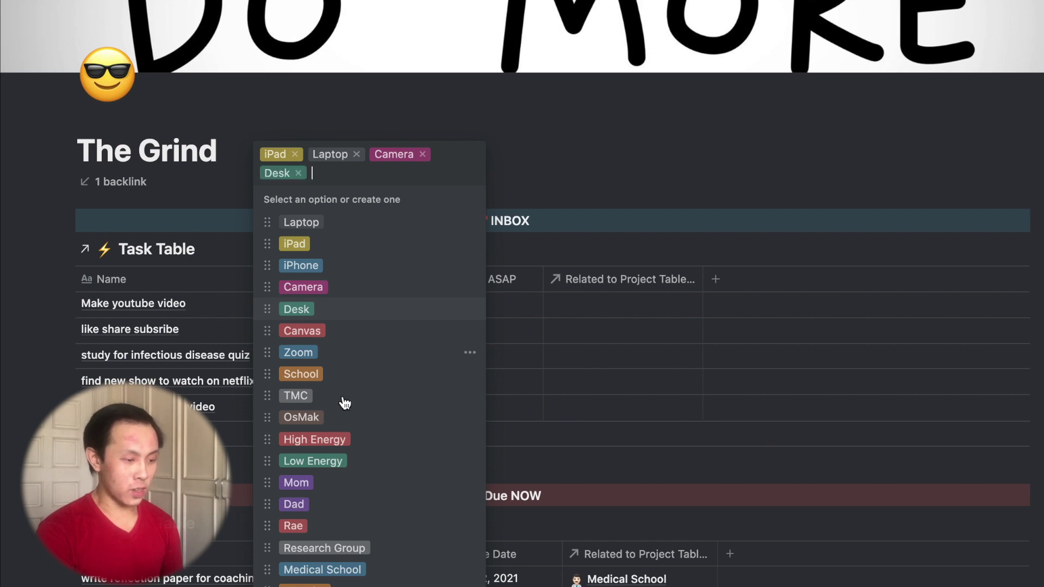
left_click(328, 441)
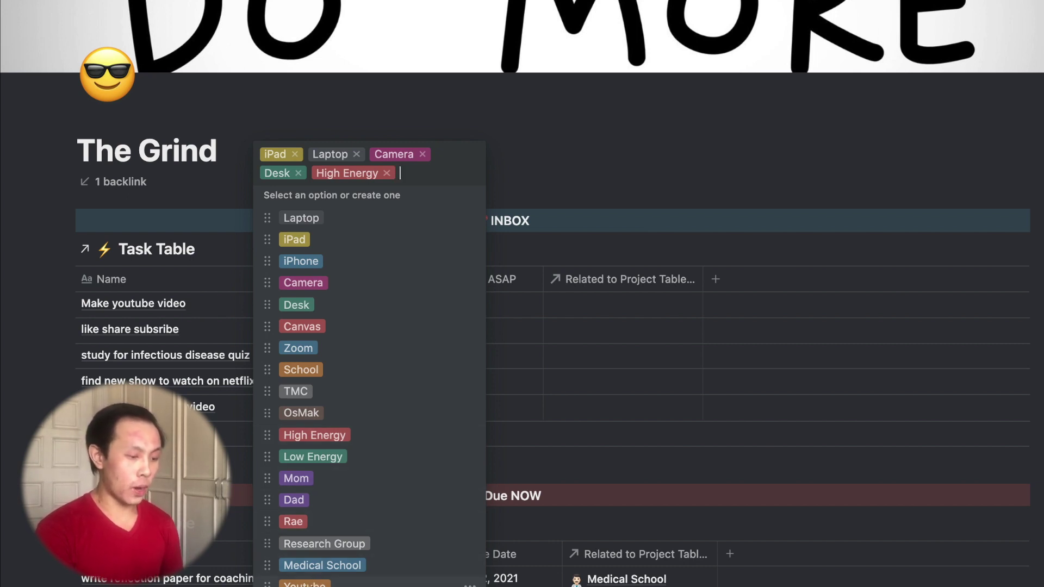
left_click(305, 584)
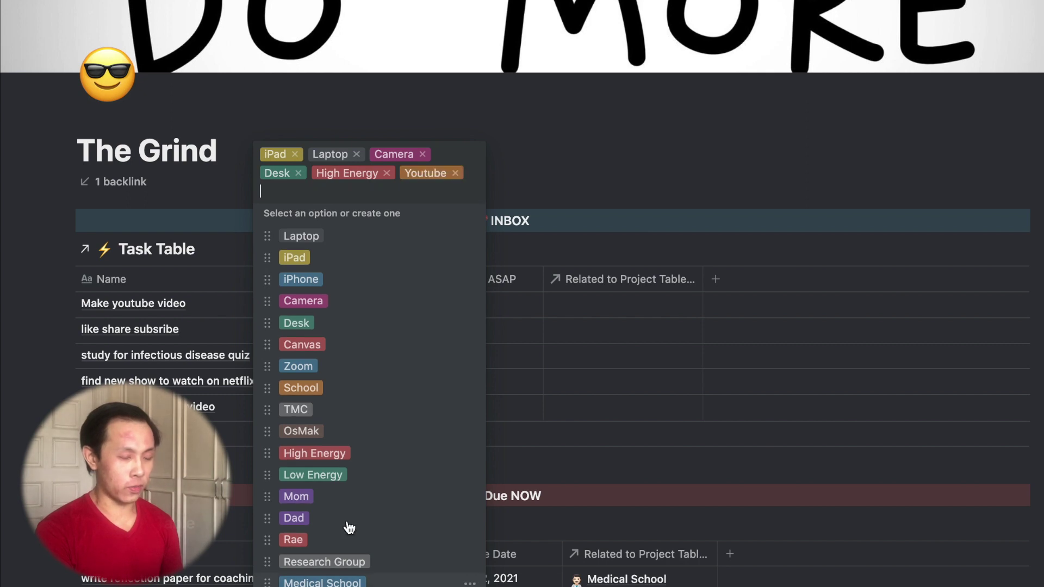
key("Escape")
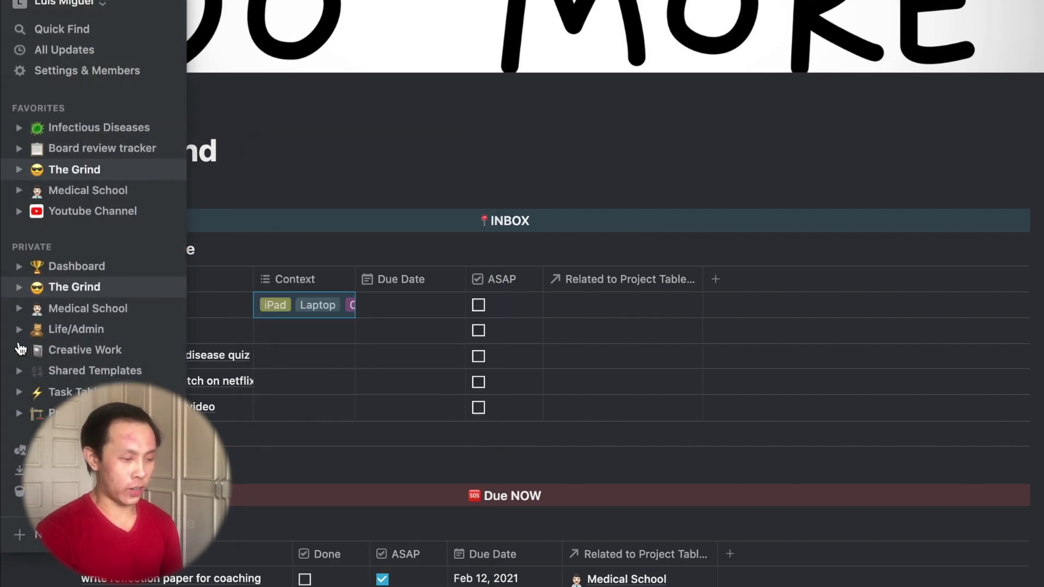
left_click(411, 306)
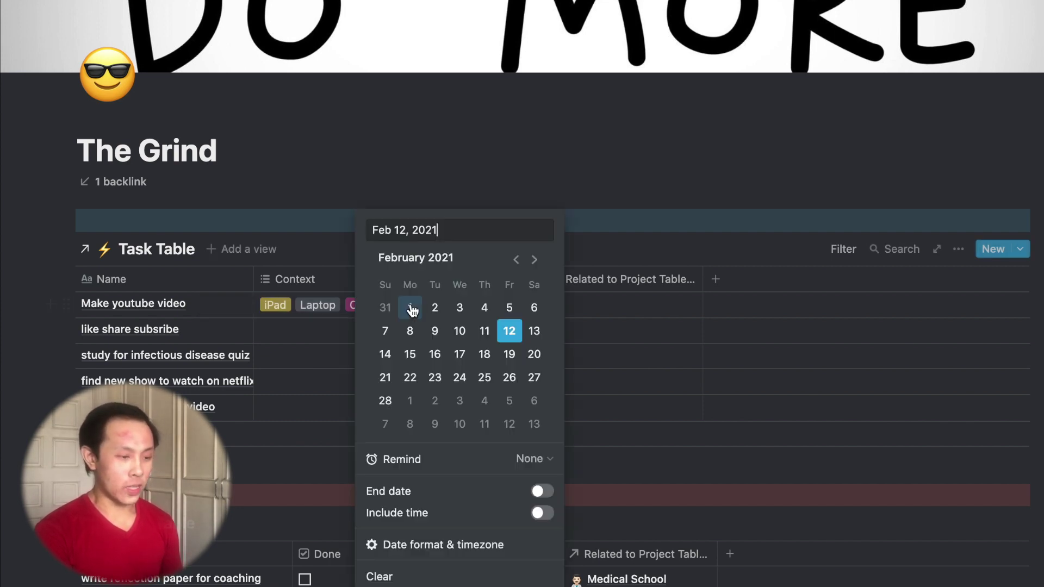
Set the task's due date to Feb 17, 2021 and relate it to the Youtube project.
left_click(459, 355)
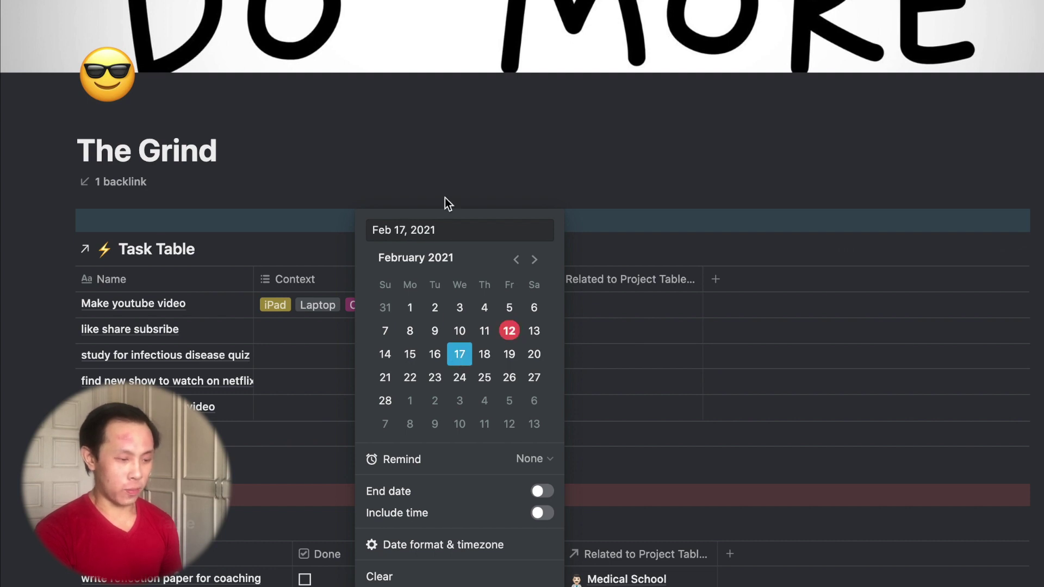
left_click(444, 109)
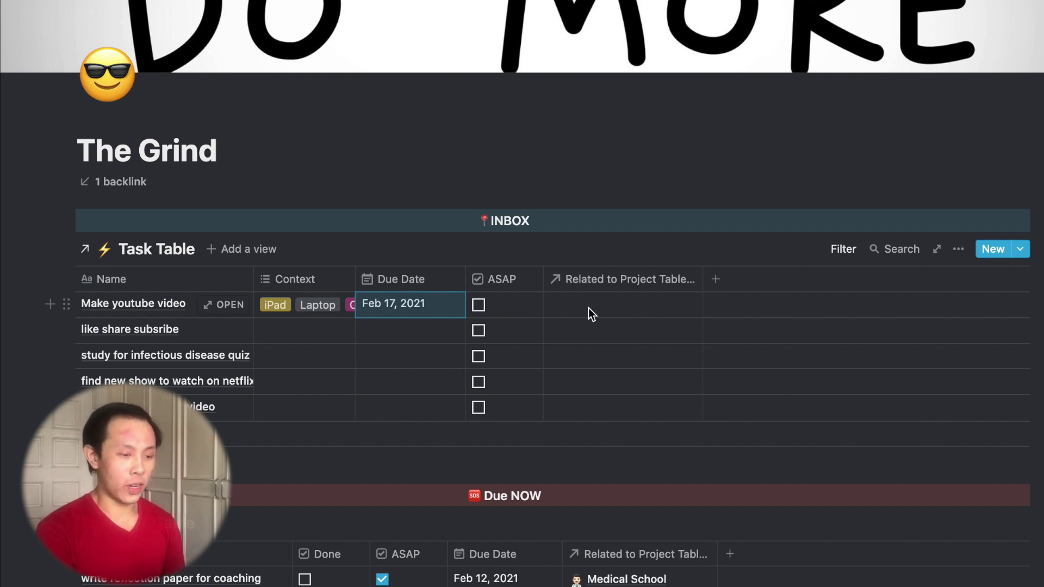
left_click(618, 303)
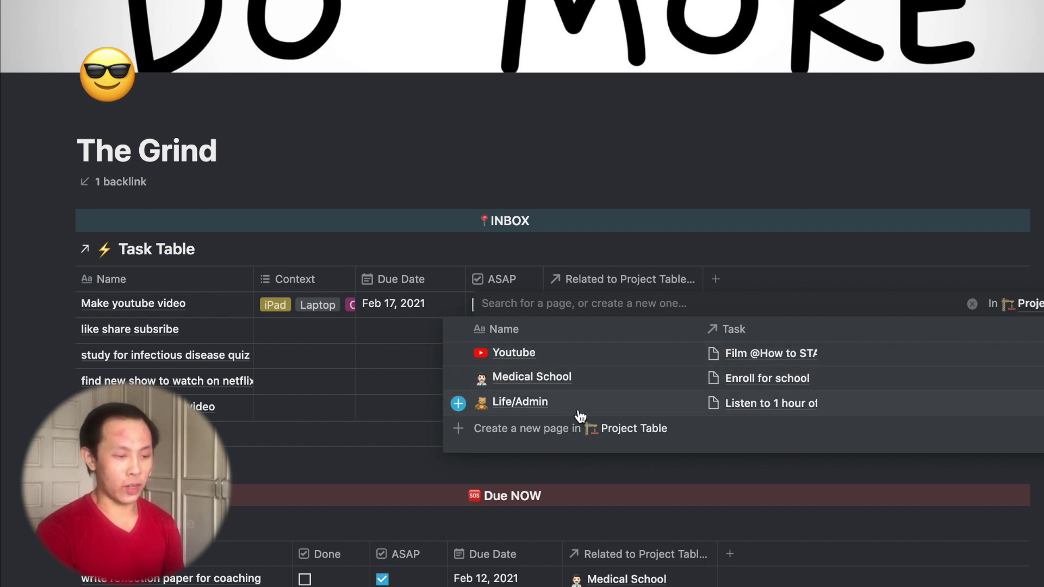
left_click(605, 361)
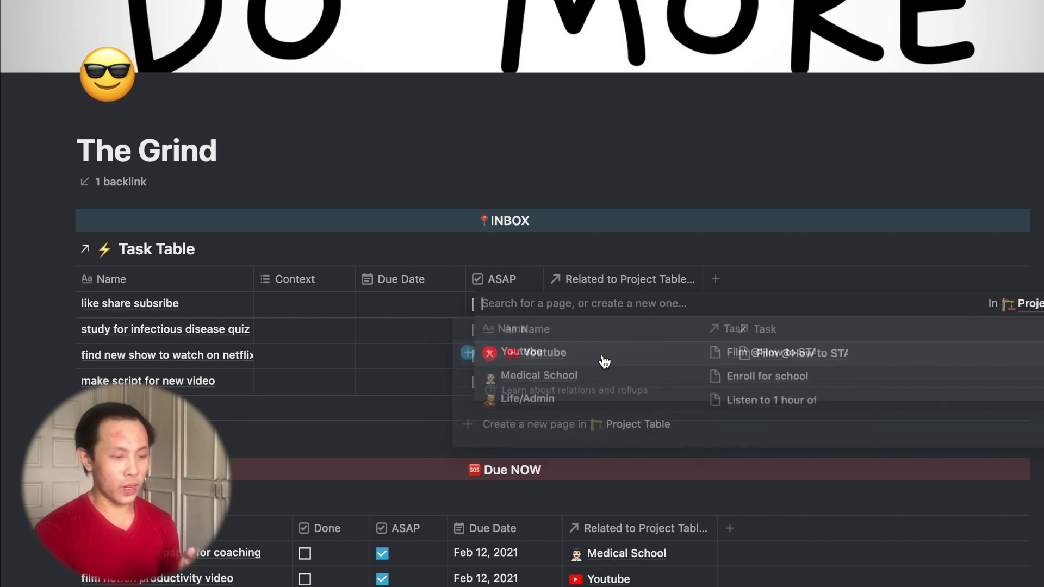
left_click(347, 240)
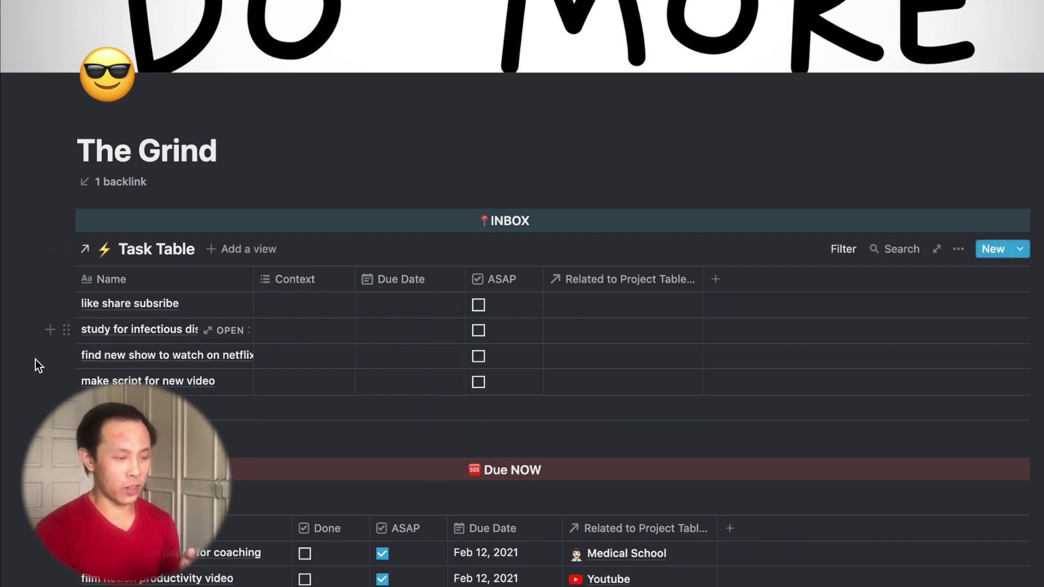
scroll(350, 386, "down", 10)
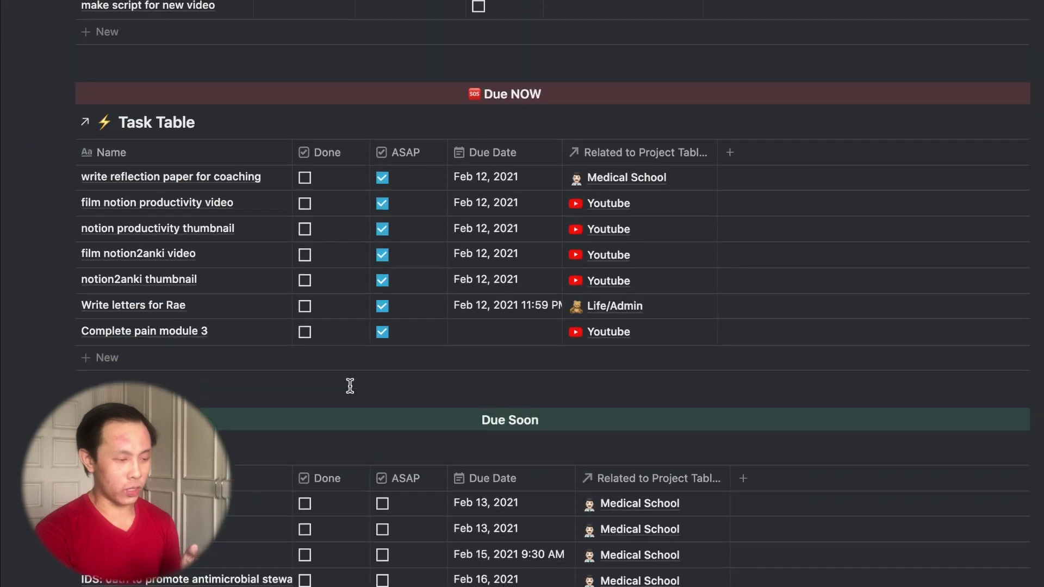
scroll(351, 386, "down", 15)
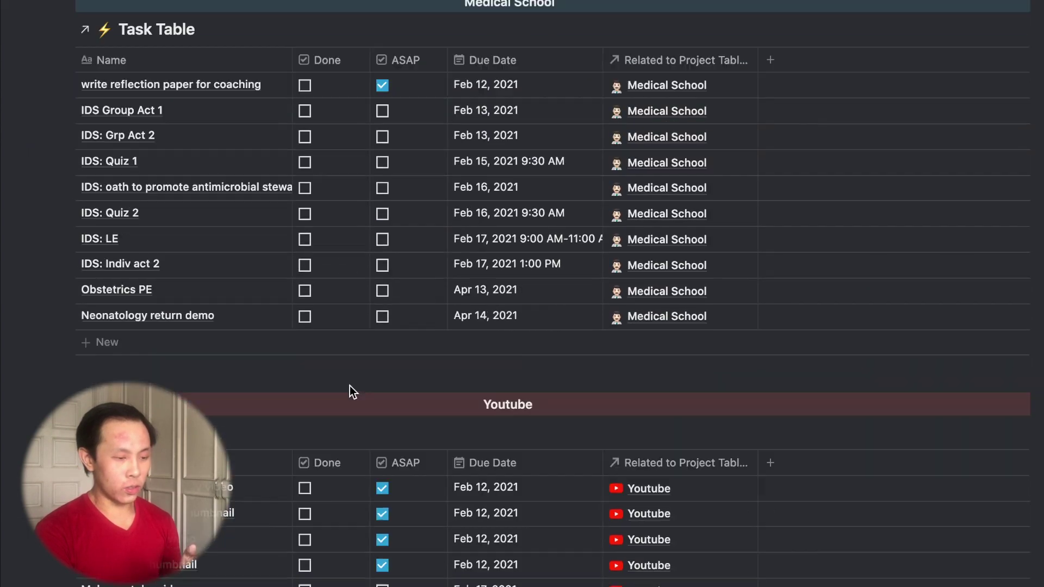
scroll(347, 371, "up", 5)
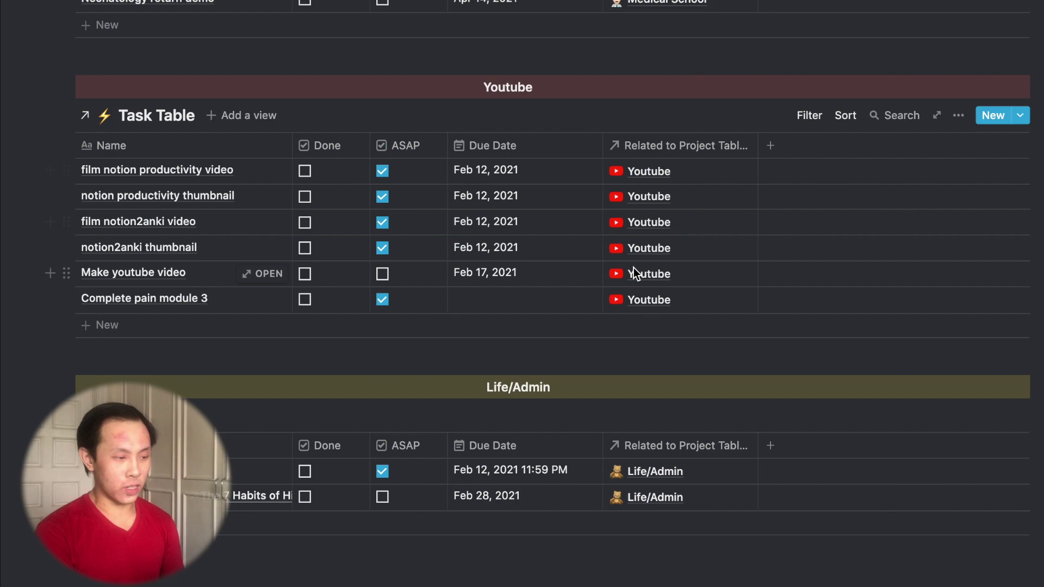
scroll(634, 268, "up", 6)
scroll(634, 270, "up", 11)
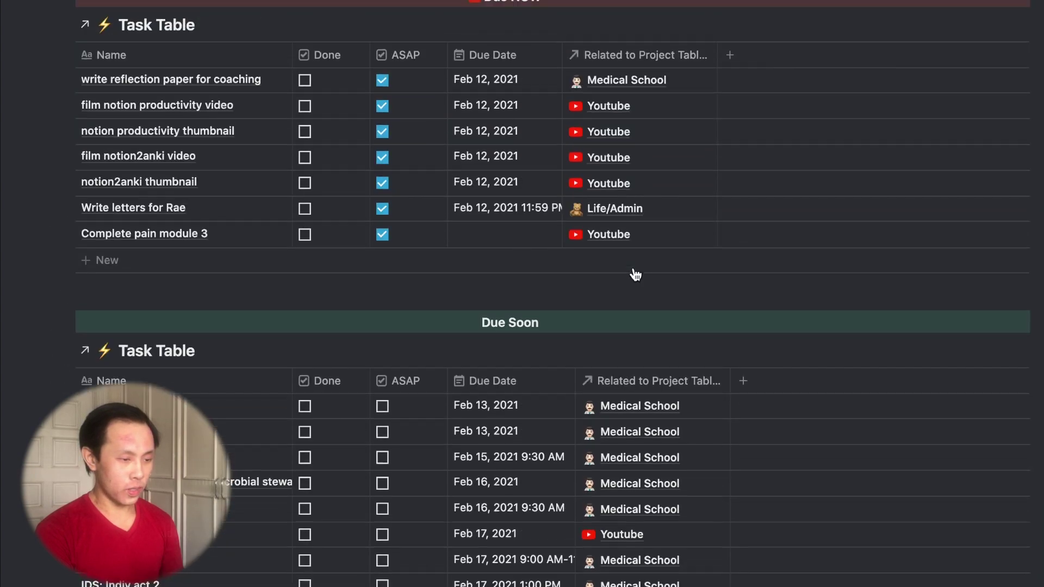
scroll(634, 271, "down", 7)
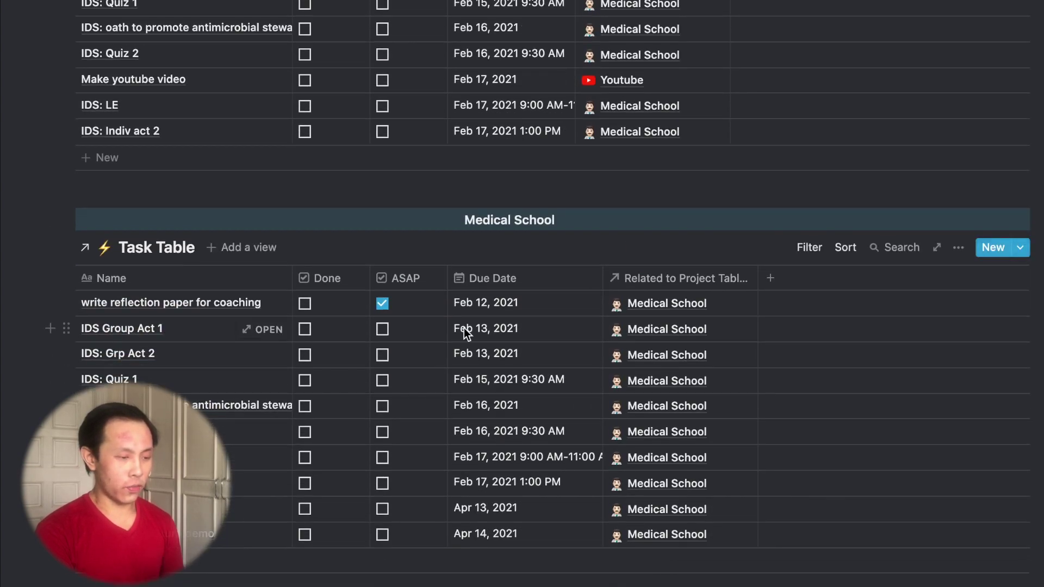
scroll(465, 333, "up", 3)
scroll(466, 333, "down", 5)
scroll(465, 333, "down", 5)
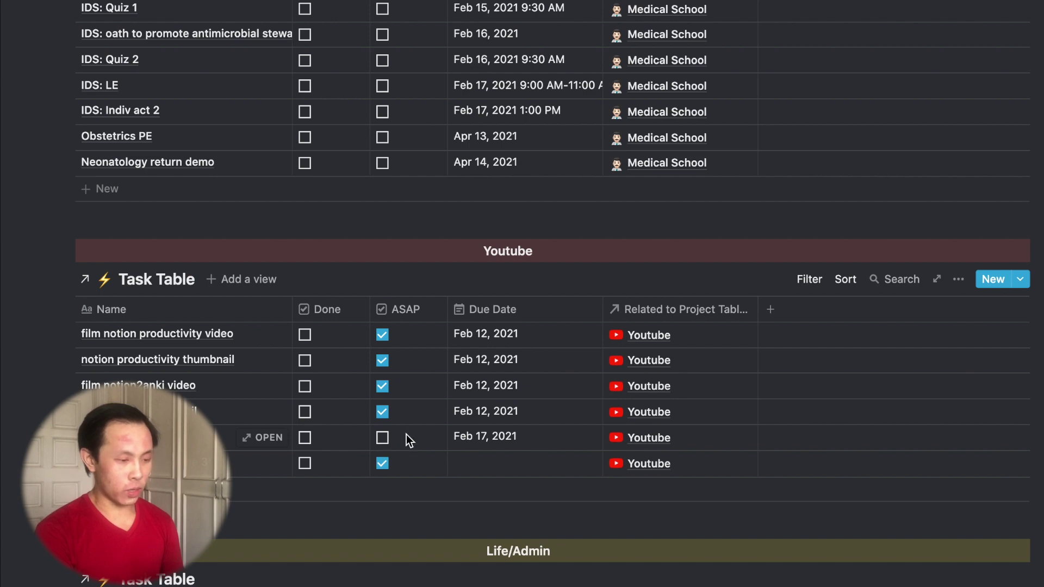
Toggle Make youtube video's ASAP checkbox on and off, then show the Due NOW filter rules.
left_click(383, 440)
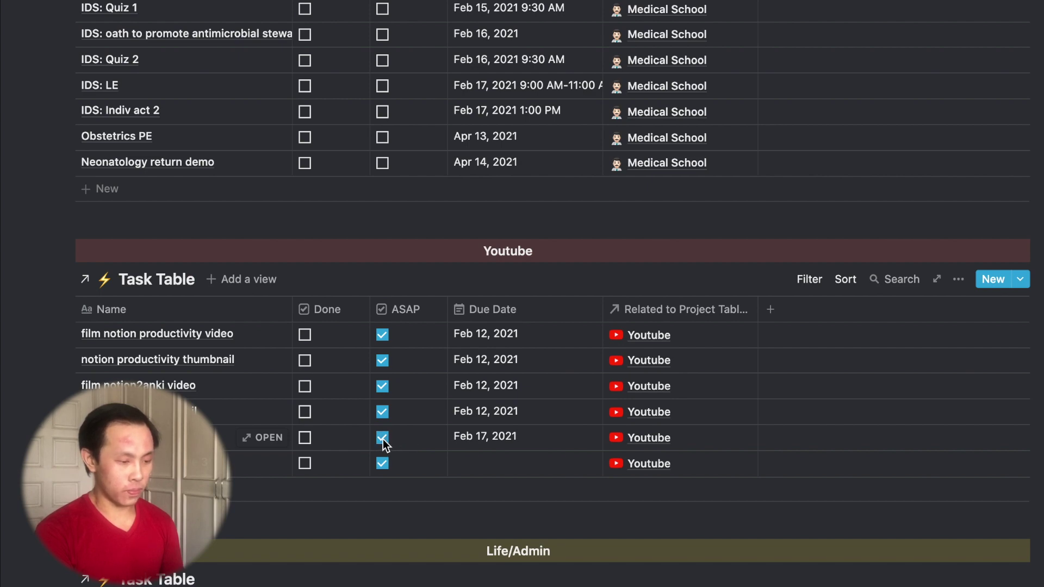
scroll(453, 382, "up", 20)
scroll(454, 385, "down", 5)
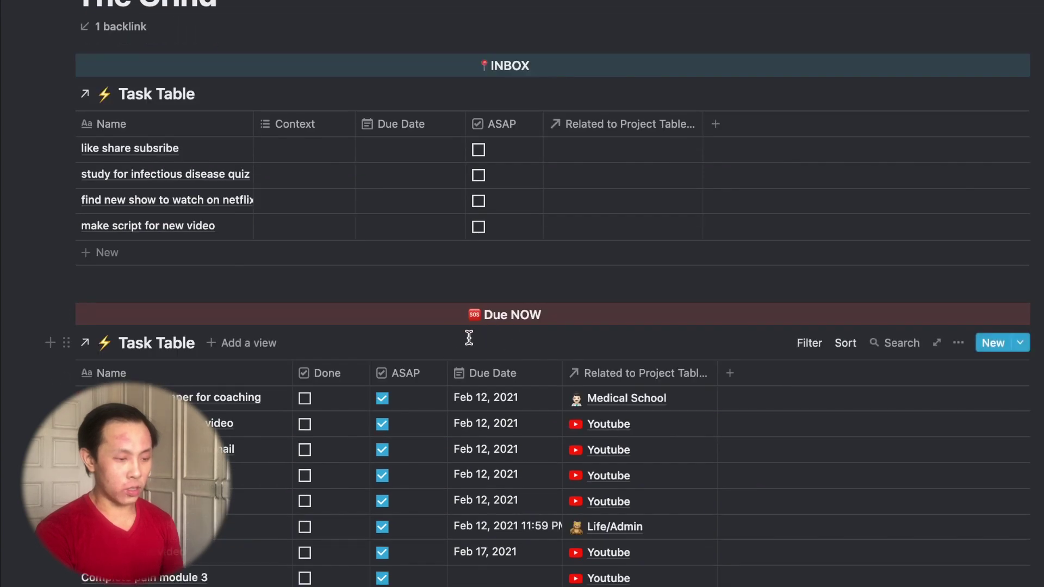
scroll(446, 386, "down", 2)
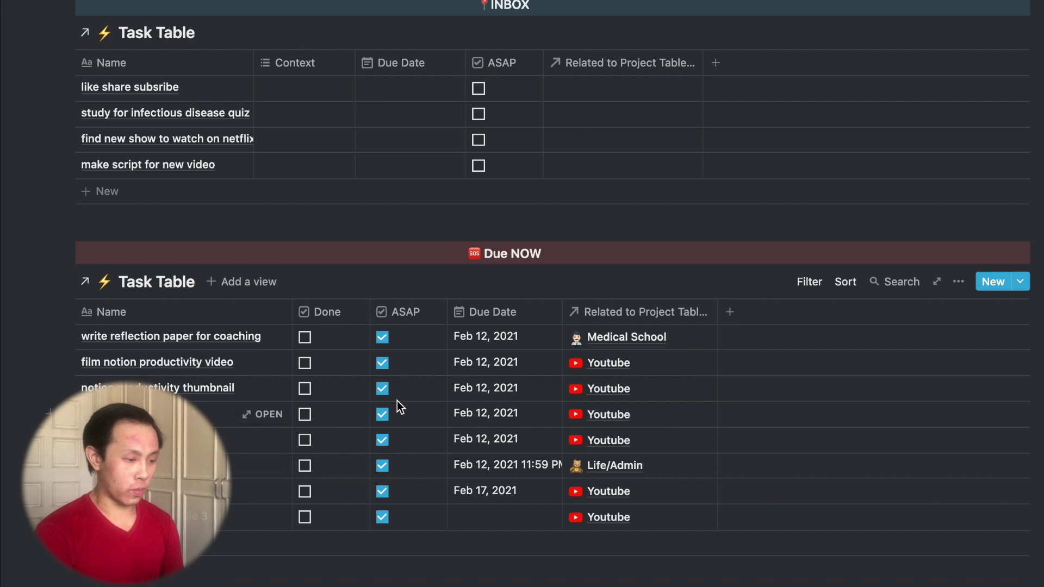
left_click(383, 491)
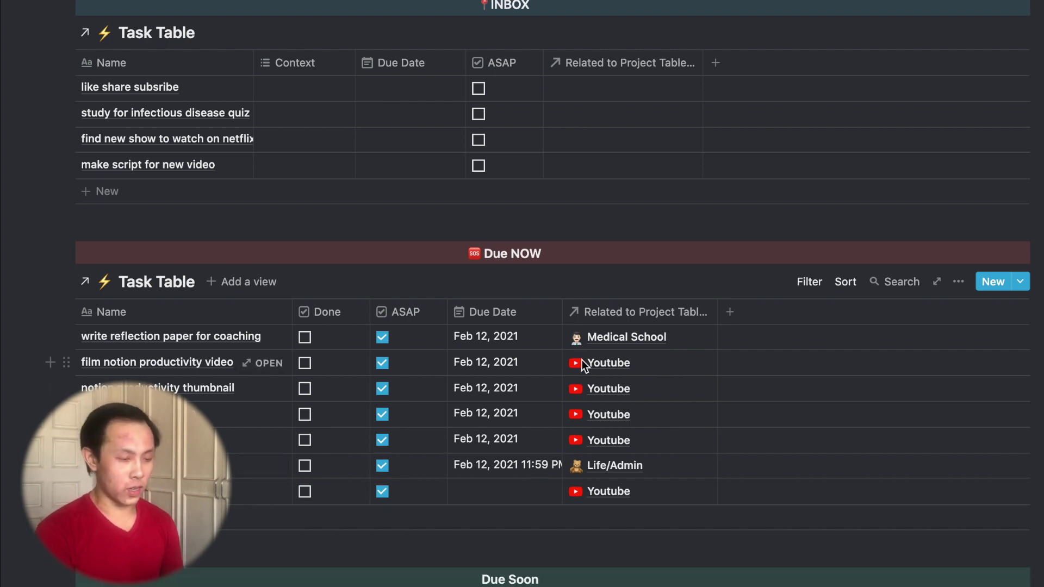
left_click(812, 285)
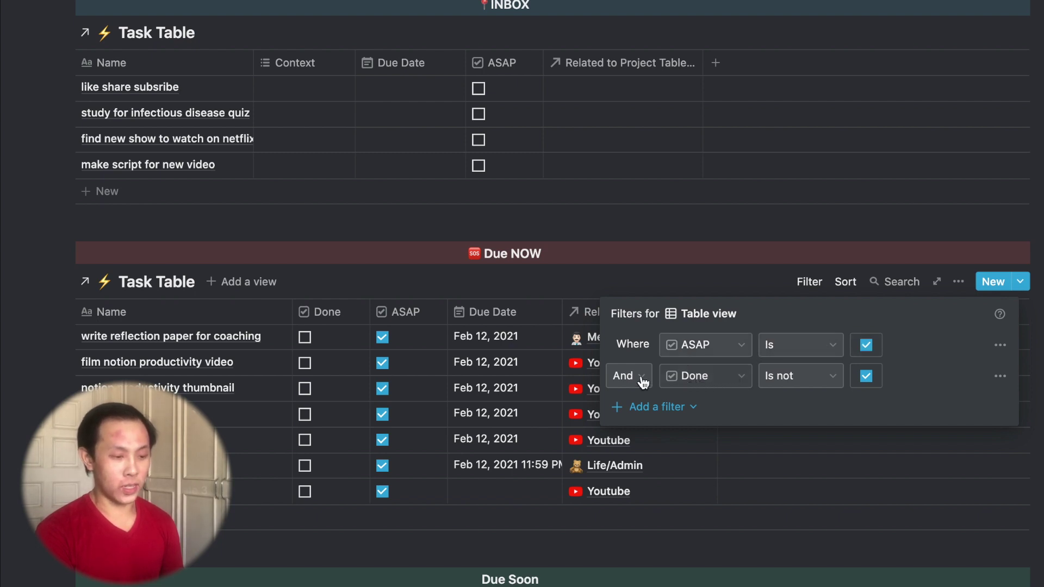
left_click(41, 387)
scroll(305, 269, "down", 7)
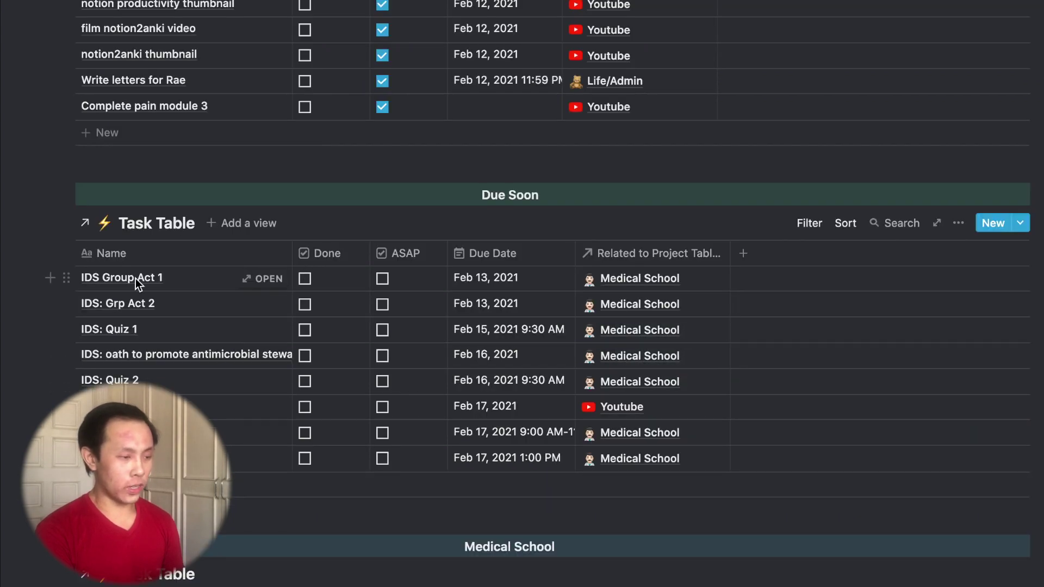
scroll(135, 278, "up", 2)
scroll(140, 275, "down", 3)
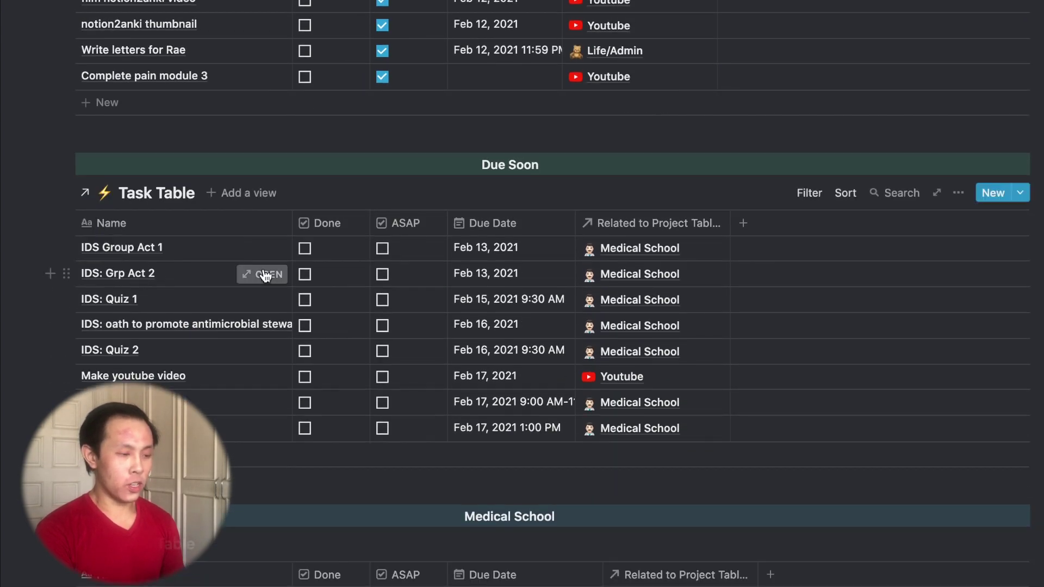
scroll(192, 342, "down", 2)
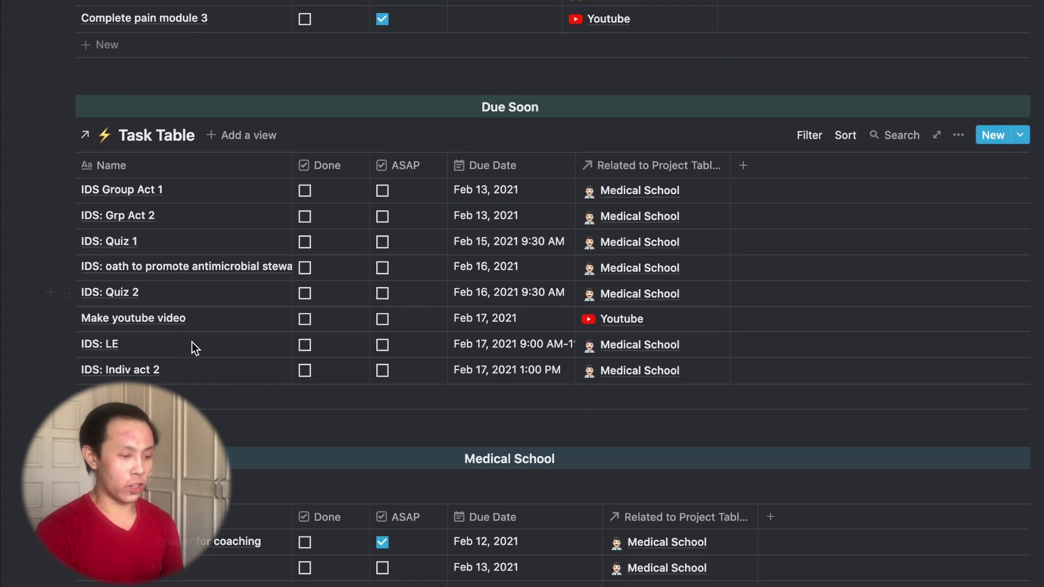
scroll(303, 335, "up", 3)
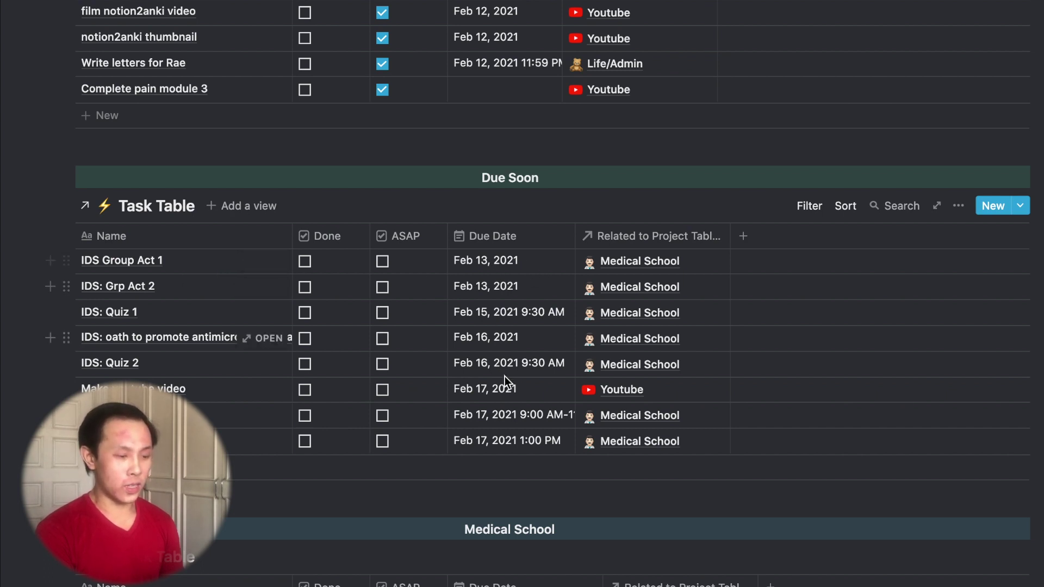
scroll(504, 376, "up", 3)
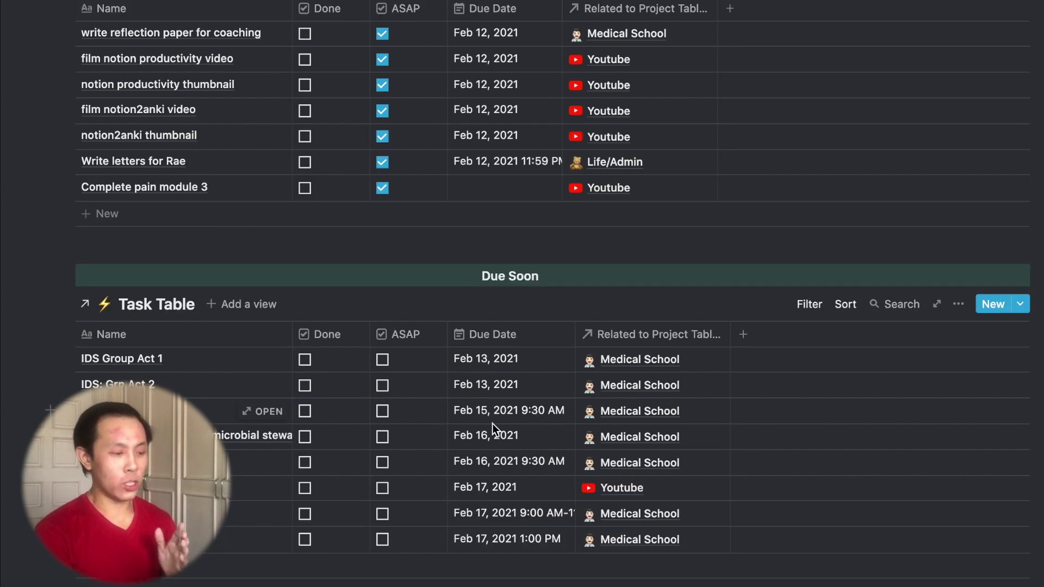
left_click(809, 304)
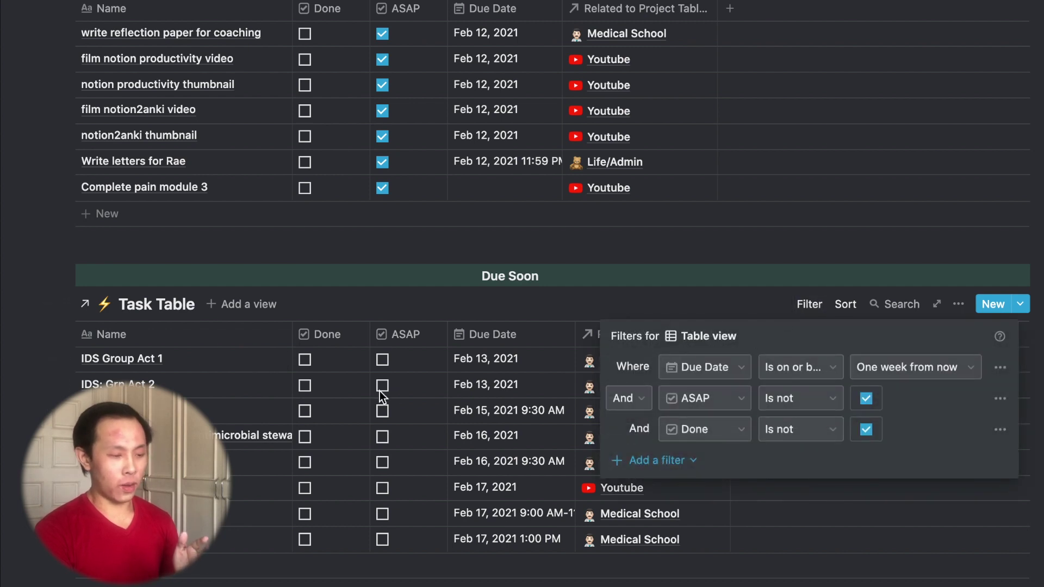
left_click(223, 380)
scroll(446, 195, "up", 3)
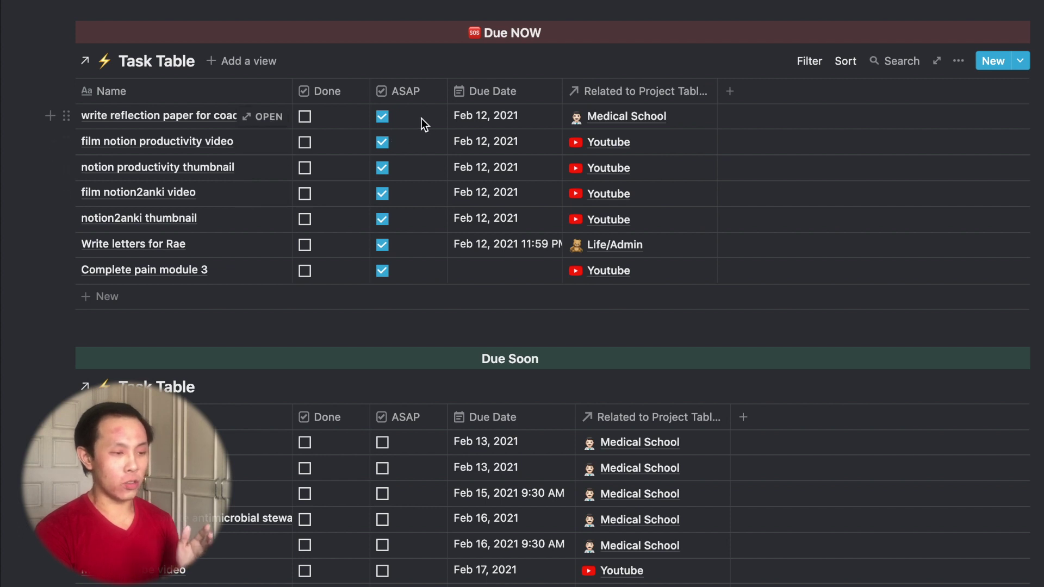
scroll(421, 291, "down", 5)
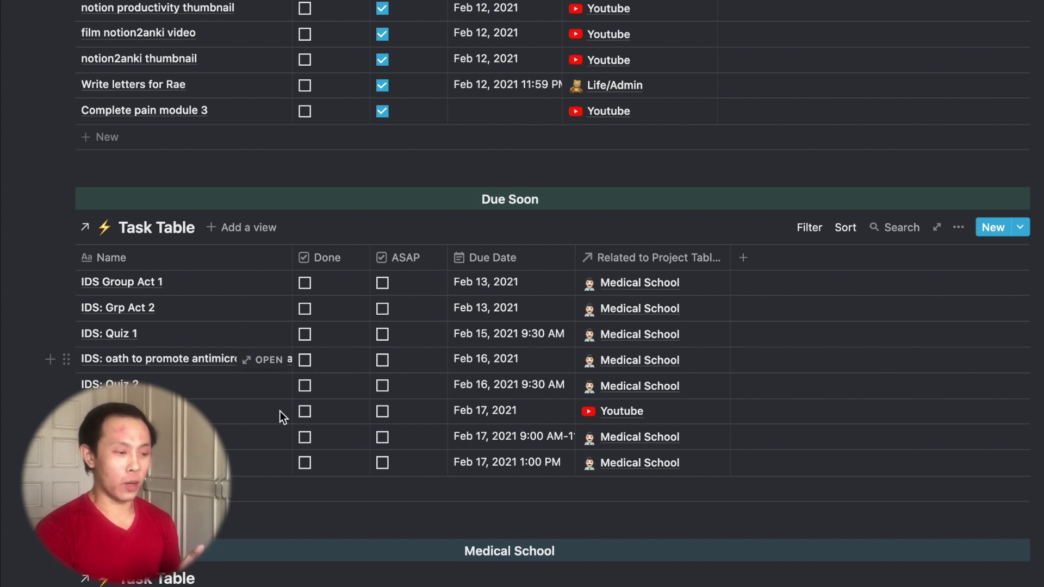
scroll(522, 294, "down", 15)
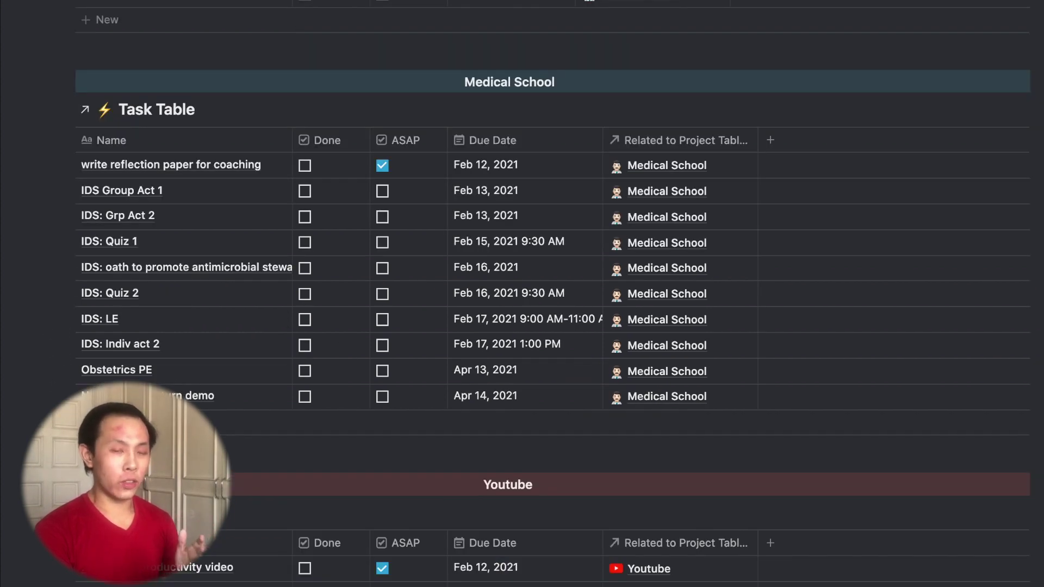
scroll(522, 293, "down", 2)
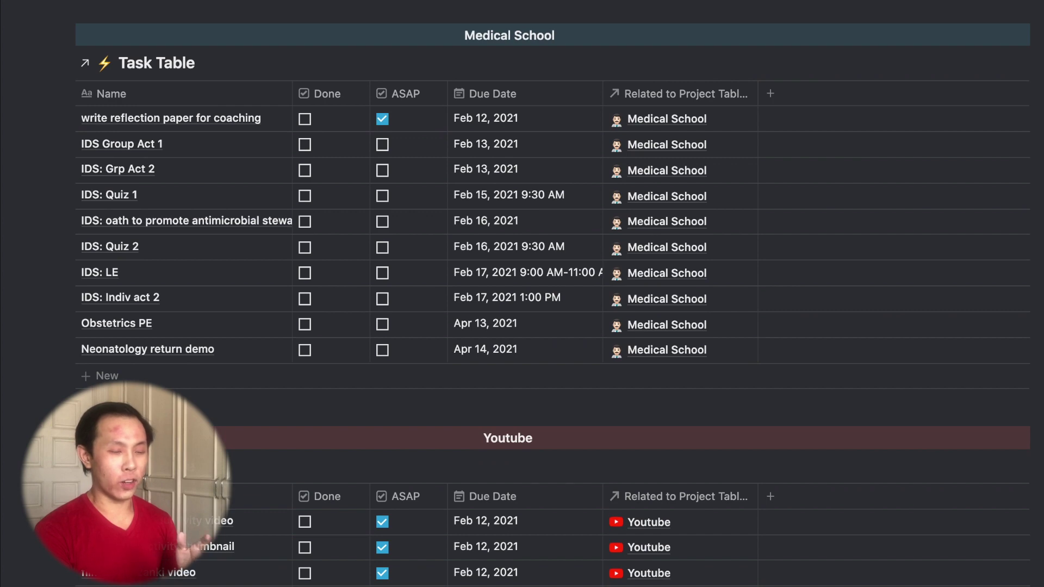
scroll(522, 293, "down", 9)
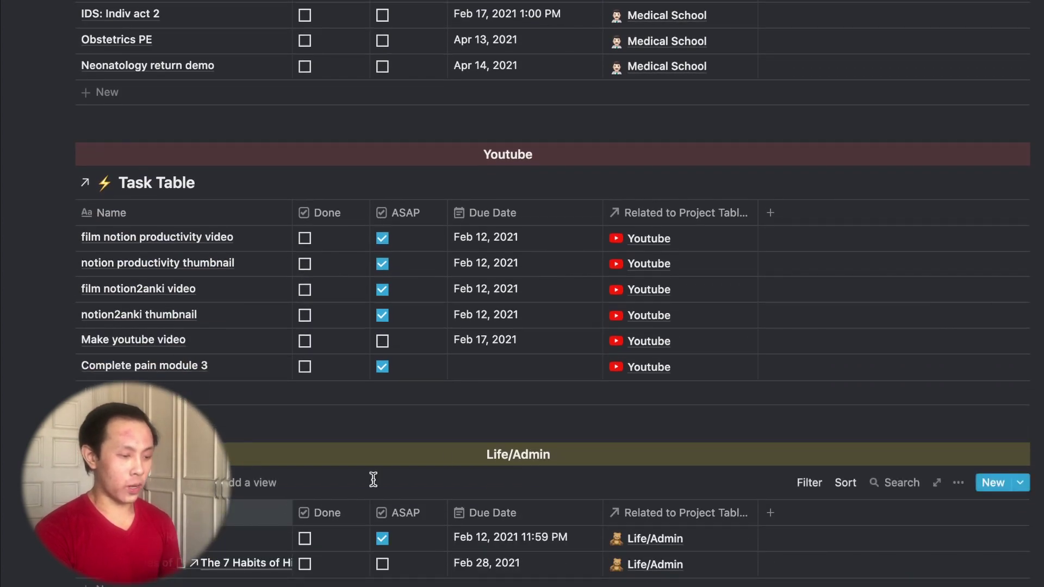
scroll(483, 462, "up", 2)
scroll(535, 471, "up", 10)
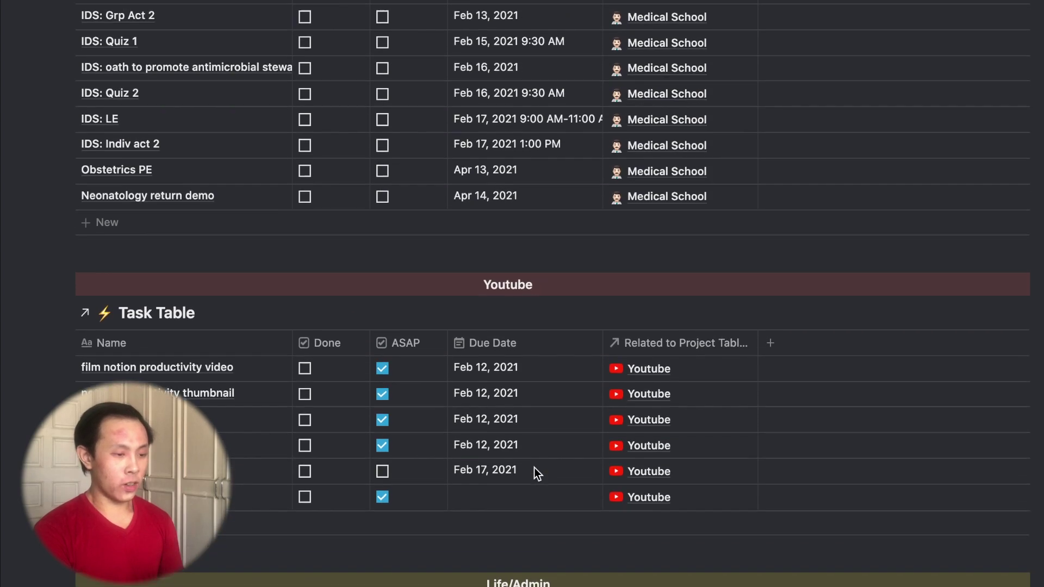
scroll(445, 375, "down", 18)
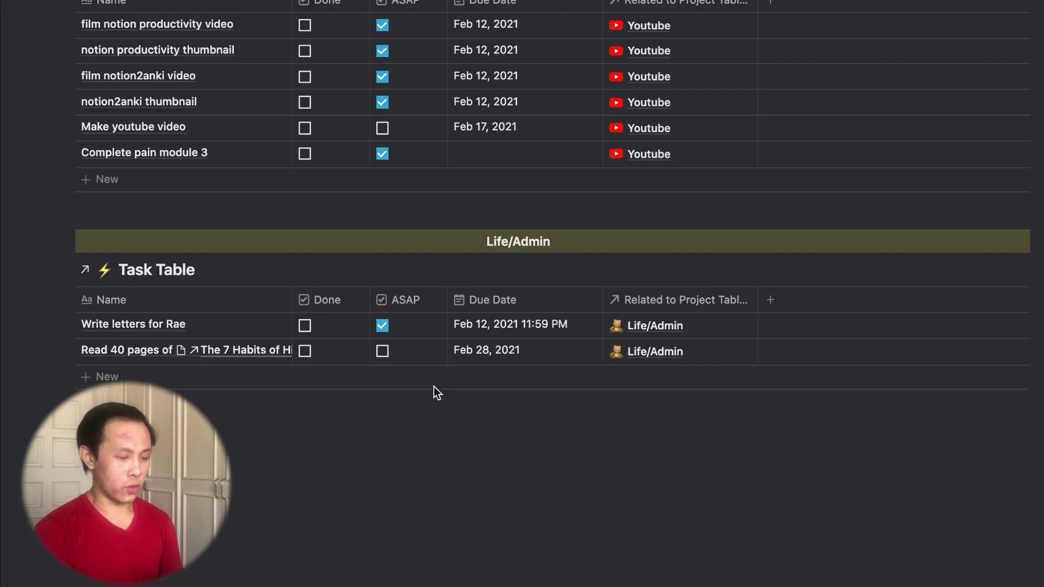
scroll(364, 467, "up", 3)
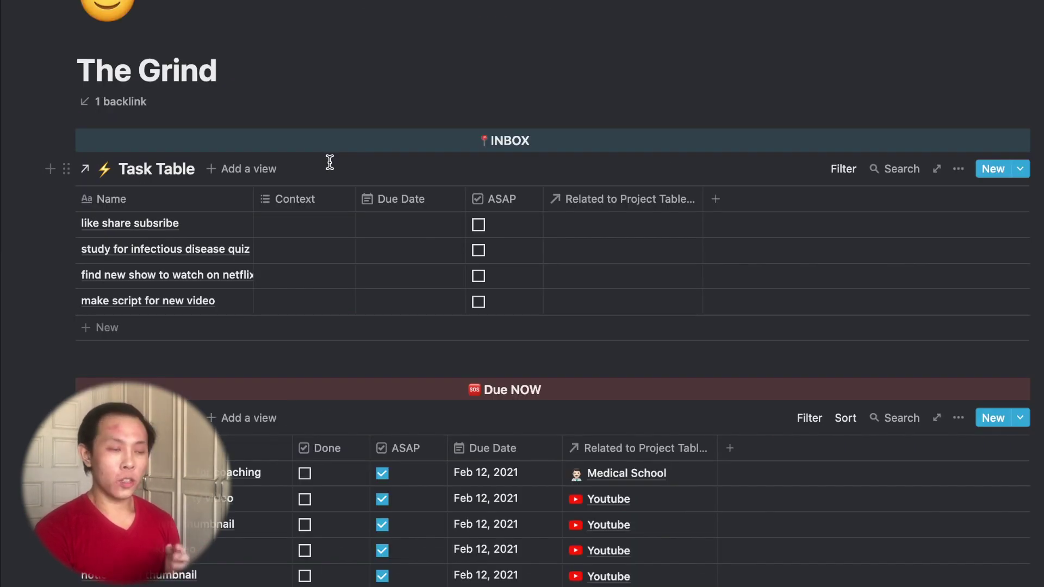
Open Medical School from the sidebar and scroll through its 2023 Calendar agenda.
mouse_move(2, 270)
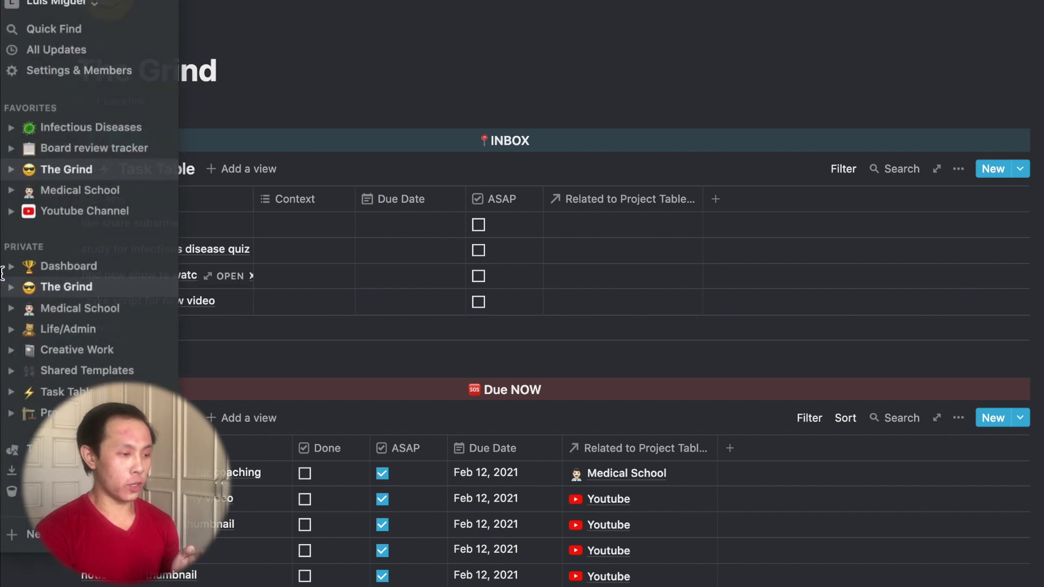
left_click(92, 196)
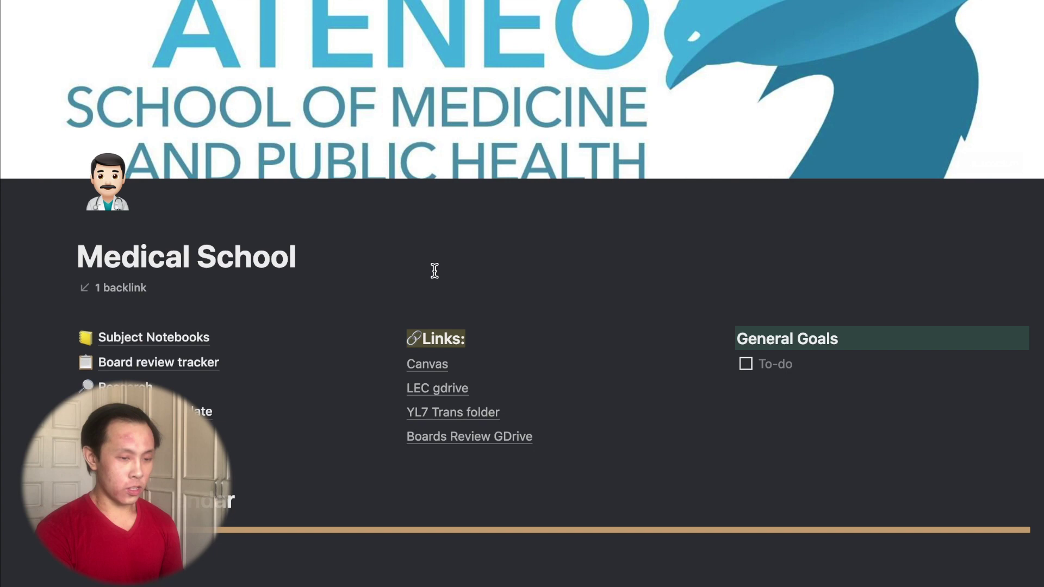
scroll(364, 348, "down", 3)
scroll(357, 345, "down", 3)
scroll(47, 326, "down", 5)
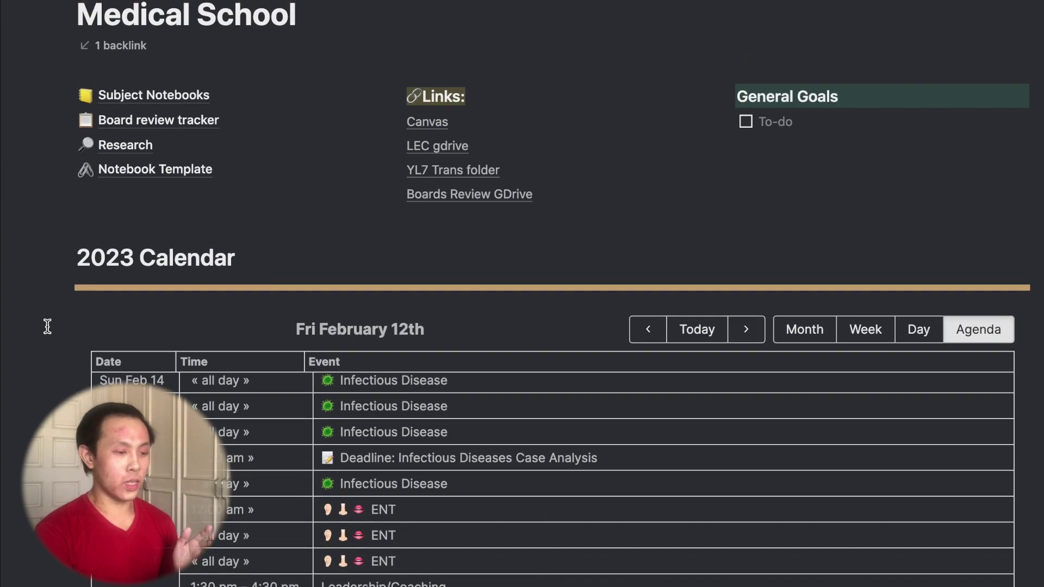
scroll(47, 327, "down", 3)
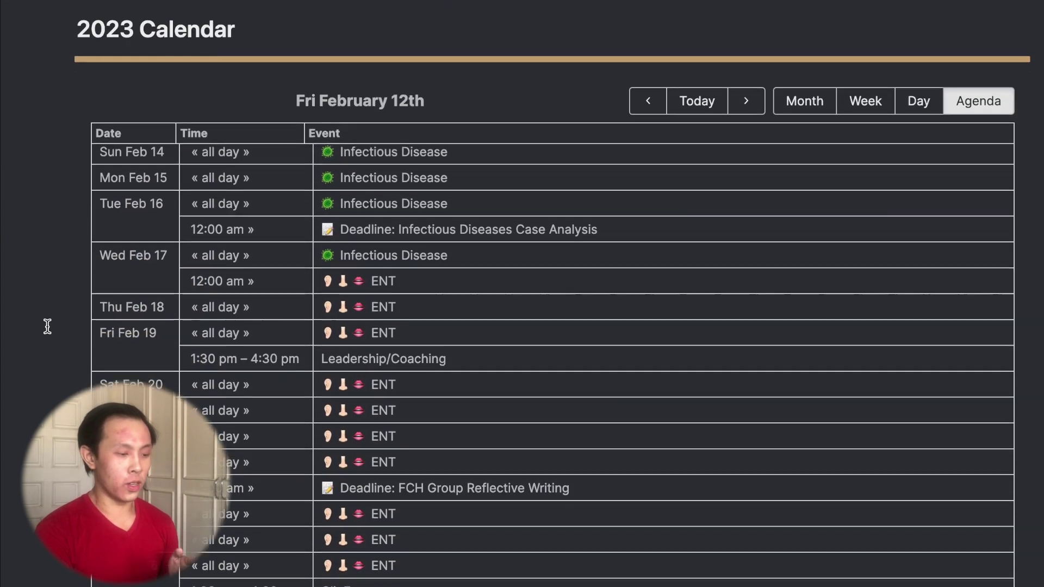
scroll(347, 288, "up", 3)
scroll(347, 289, "up", 2)
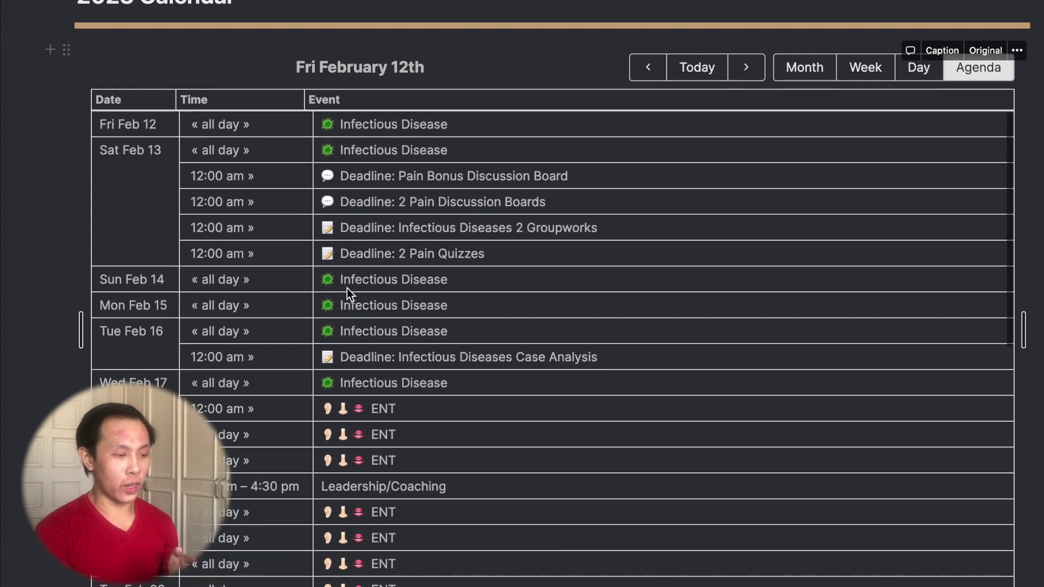
scroll(347, 288, "down", 2)
scroll(347, 288, "down", 3)
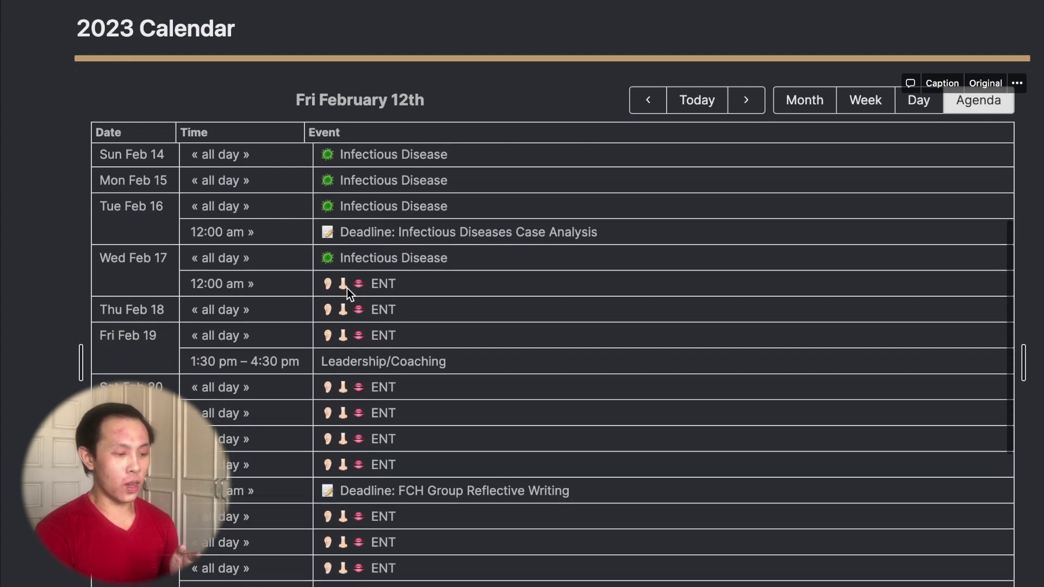
scroll(422, 308, "down", 7)
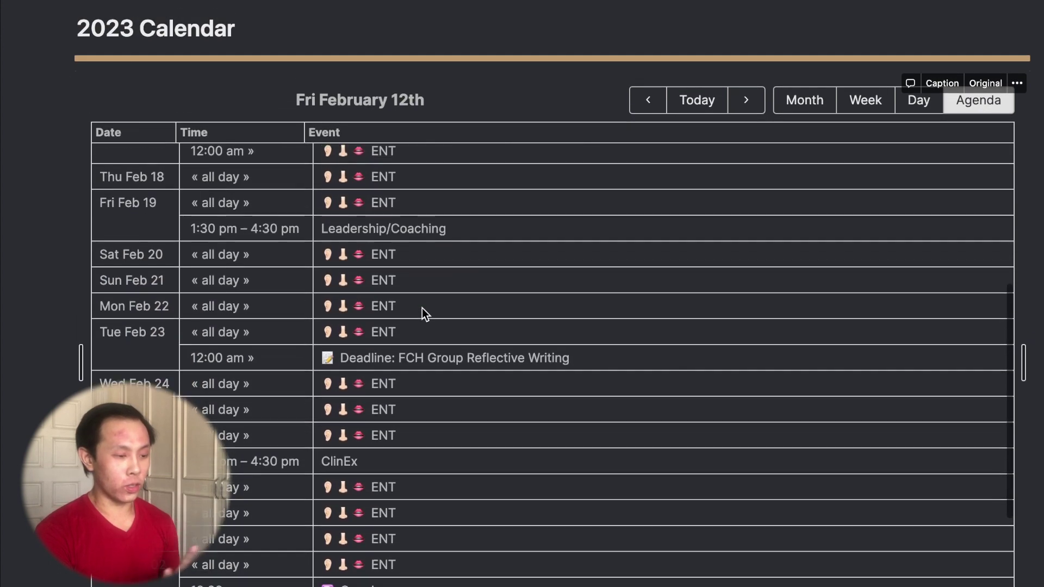
scroll(422, 308, "down", 2)
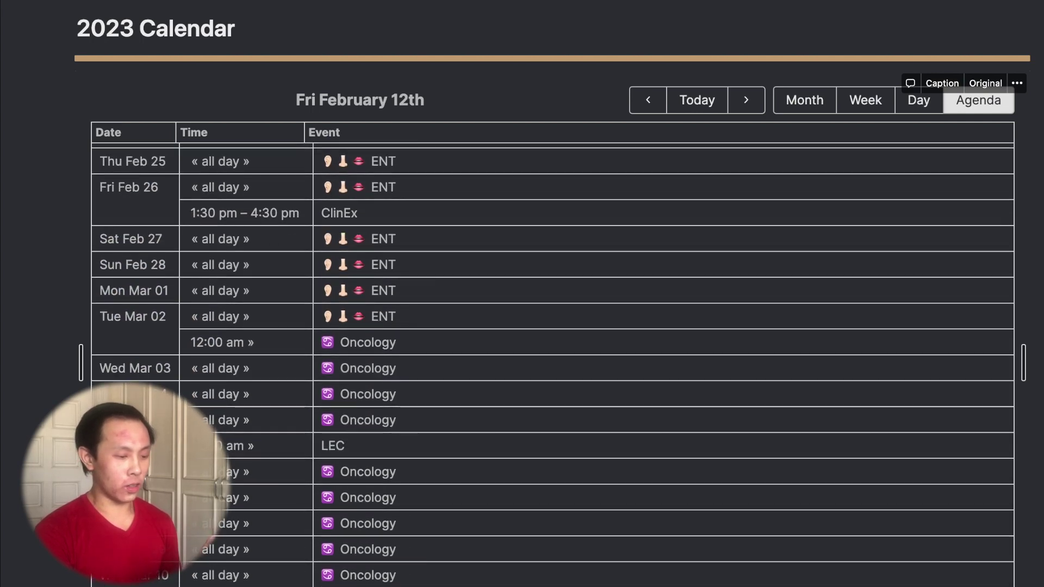
scroll(17, 292, "up", 7)
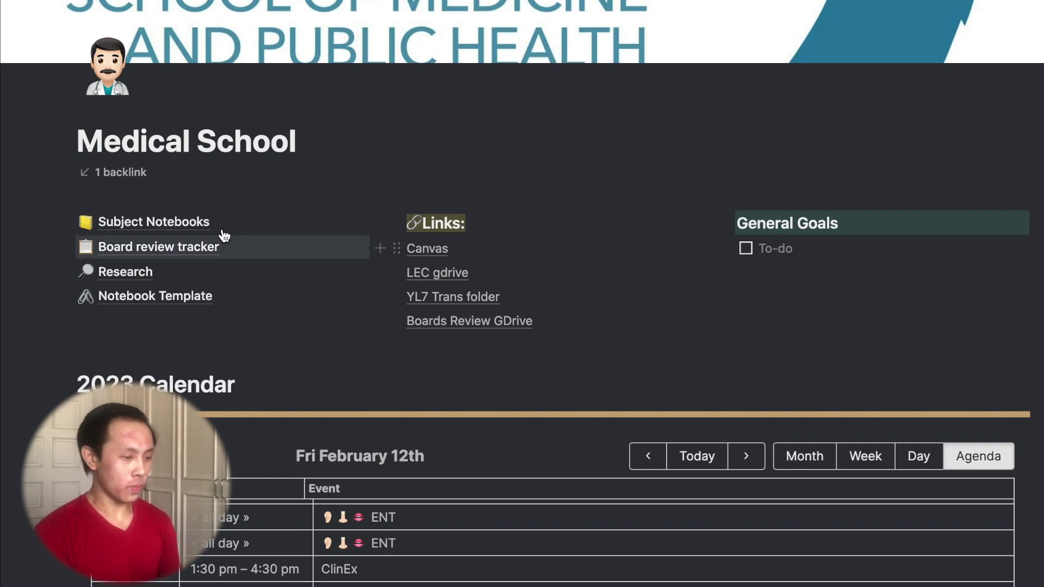
left_click(176, 251)
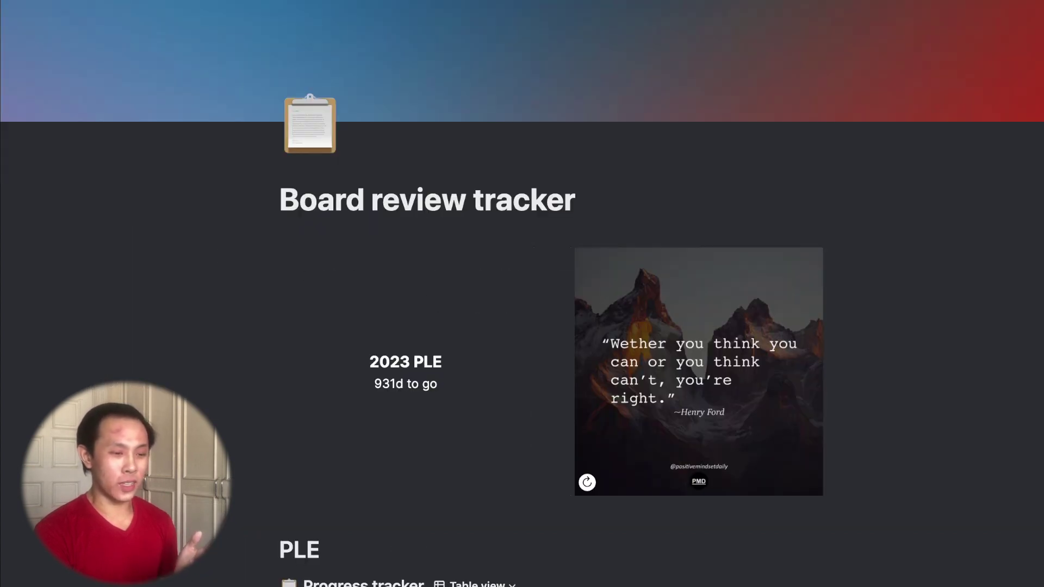
scroll(522, 294, "down", 6)
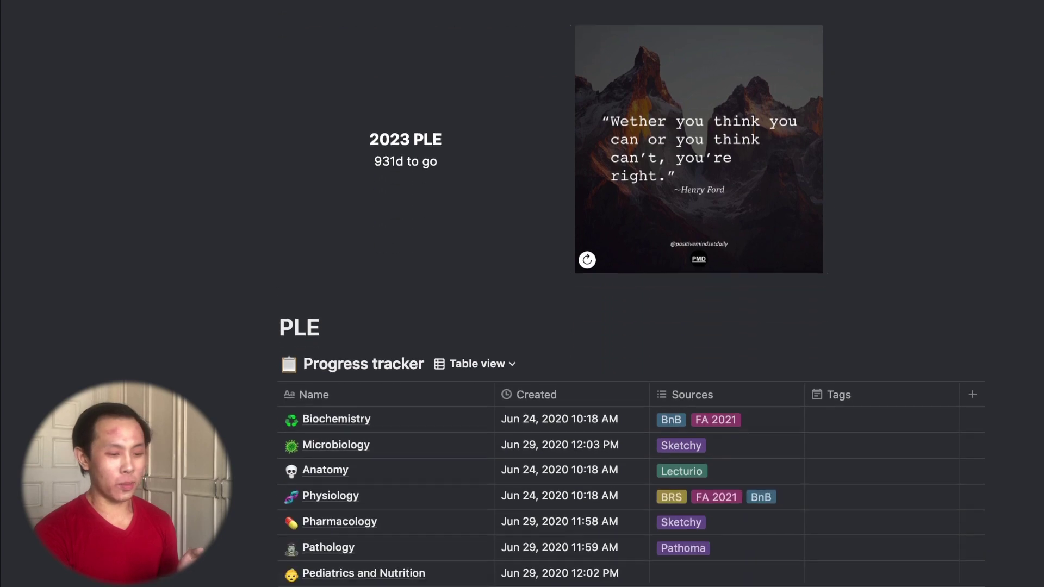
scroll(521, 406, "down", 2)
scroll(521, 406, "right", 1)
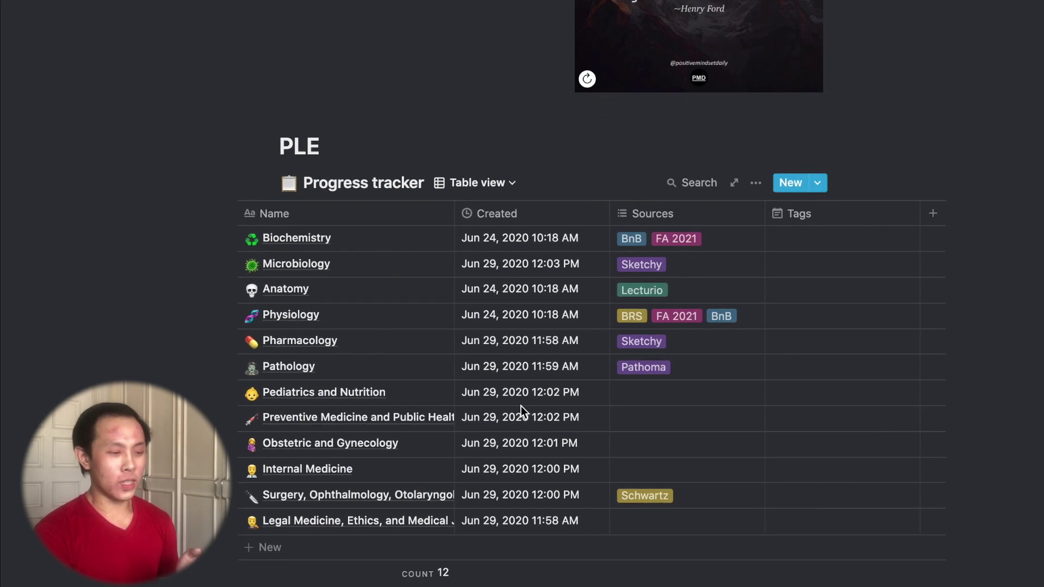
scroll(435, 430, "down", 1)
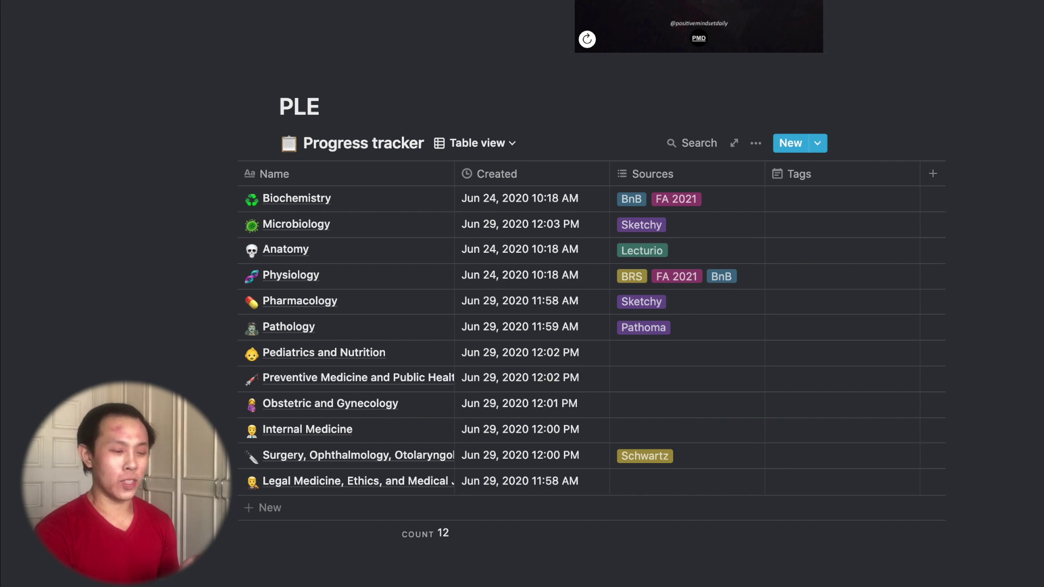
scroll(355, 405, "down", 1)
scroll(355, 405, "up", 1)
scroll(355, 406, "left", 1)
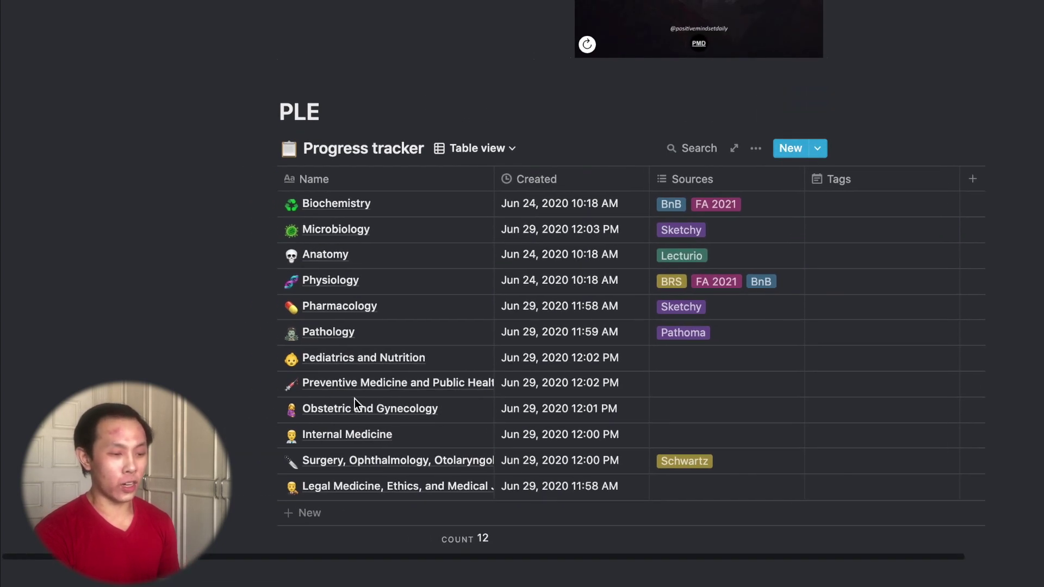
scroll(491, 365, "right", 1)
scroll(490, 365, "up", 3)
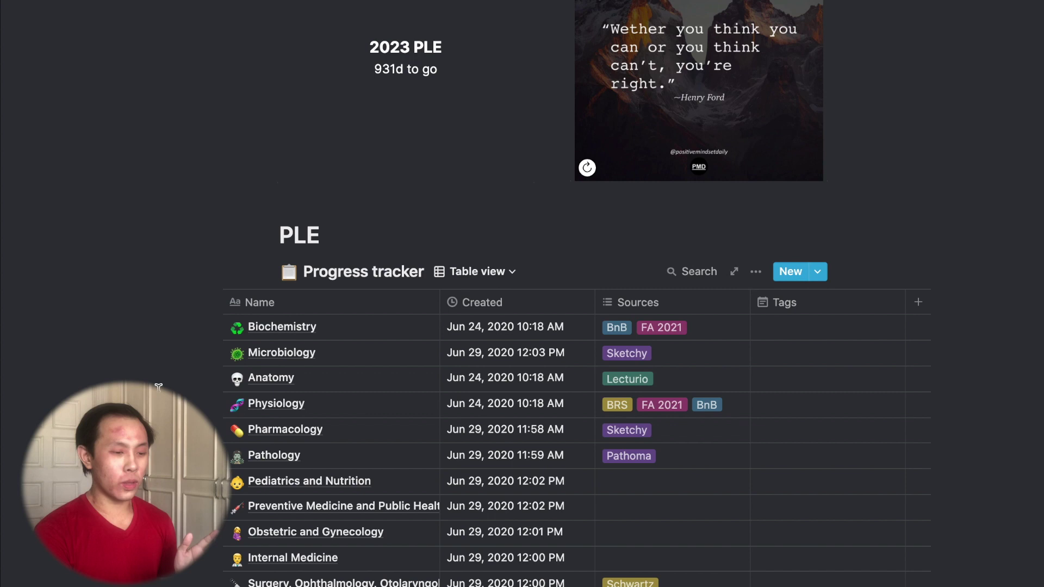
scroll(159, 387, "down", 1)
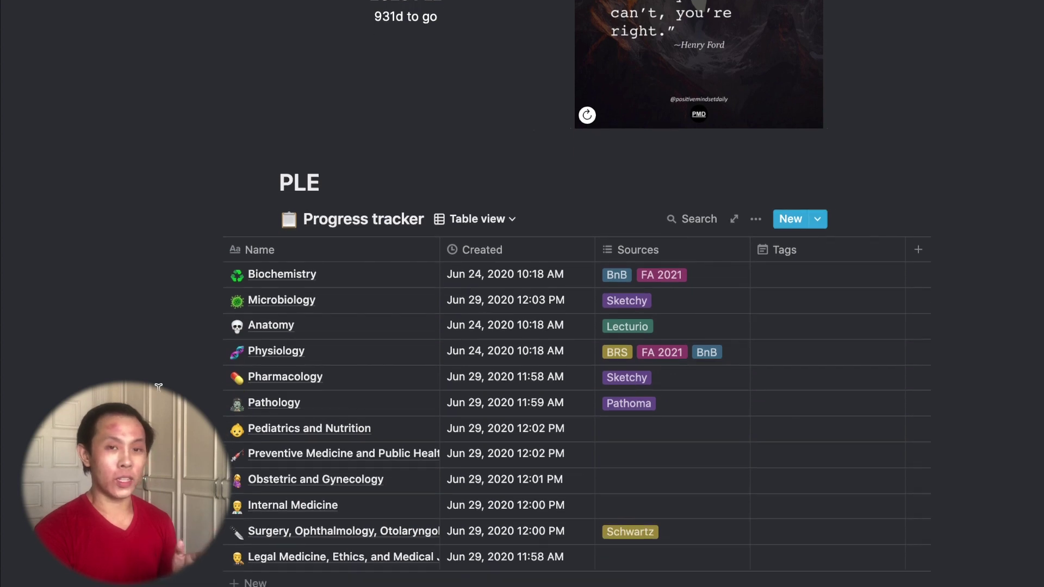
scroll(480, 186, "up", 4)
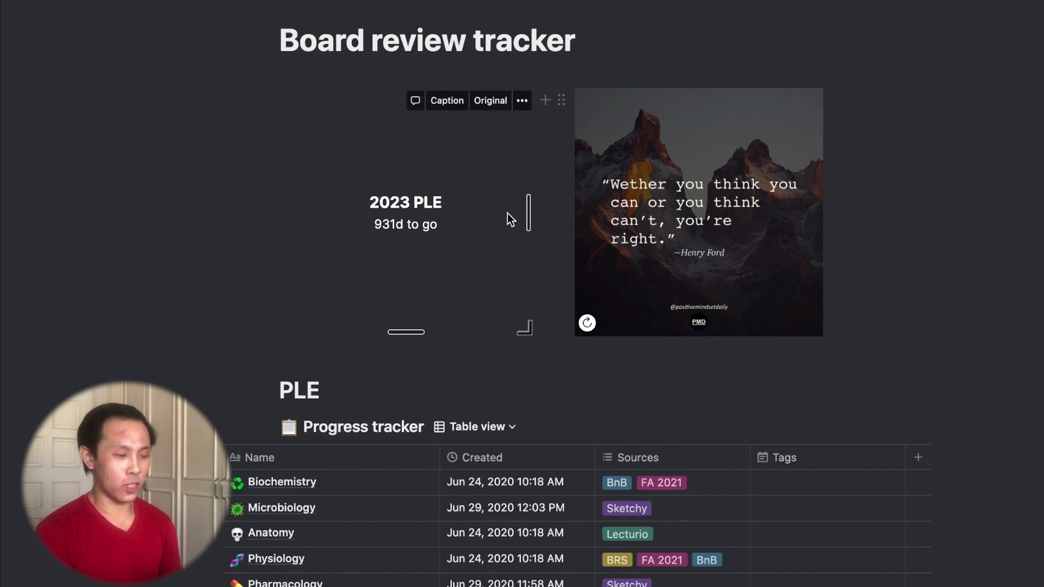
scroll(92, 342, "down", 6)
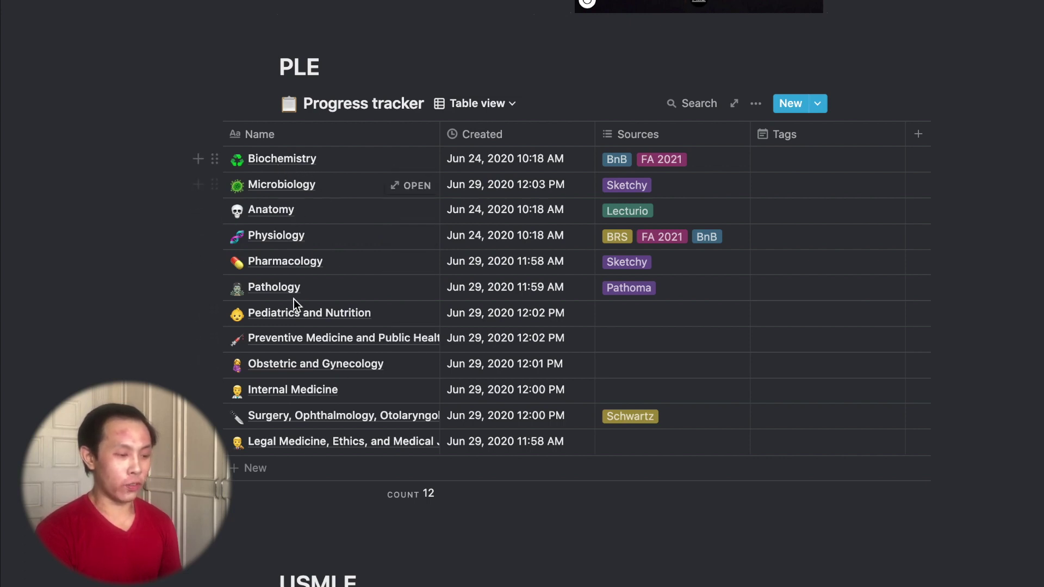
scroll(286, 380, "down", 5)
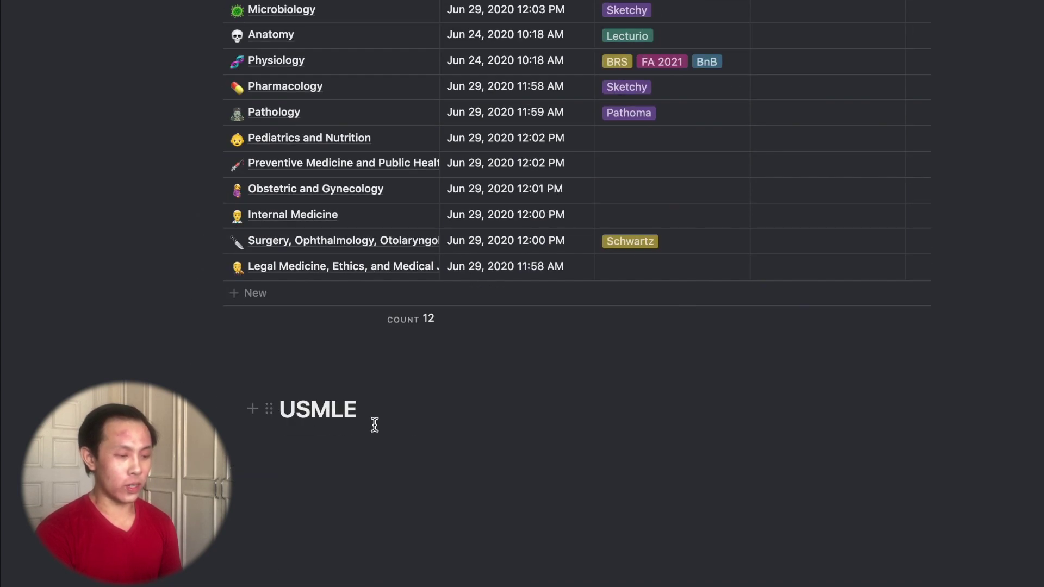
scroll(319, 445, "up", 1)
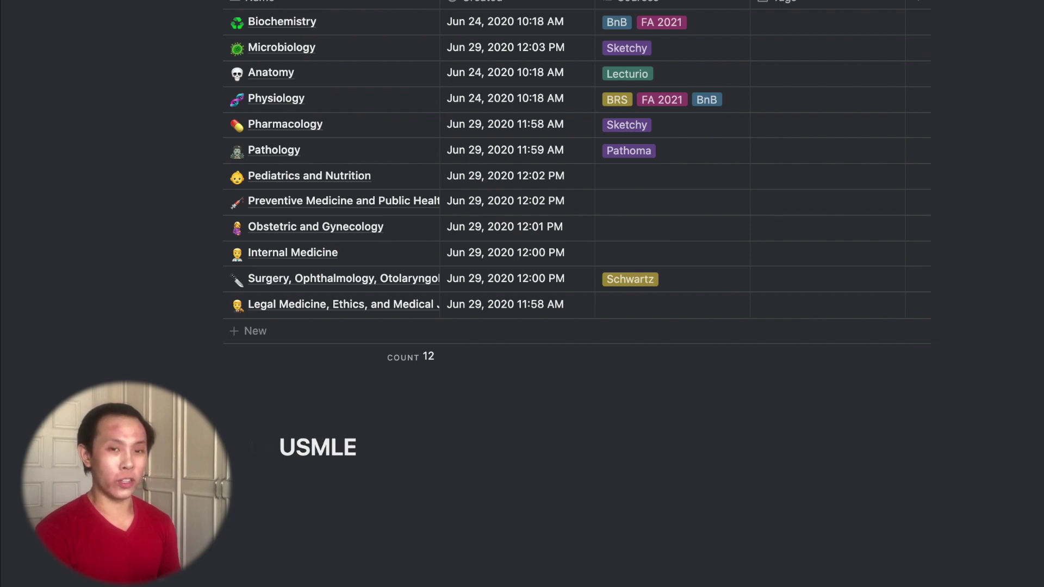
scroll(233, 270, "up", 6)
Return to Medical School and open the Infectious Diseases notebook via Subject Notebooks.
key("super+bracketleft")
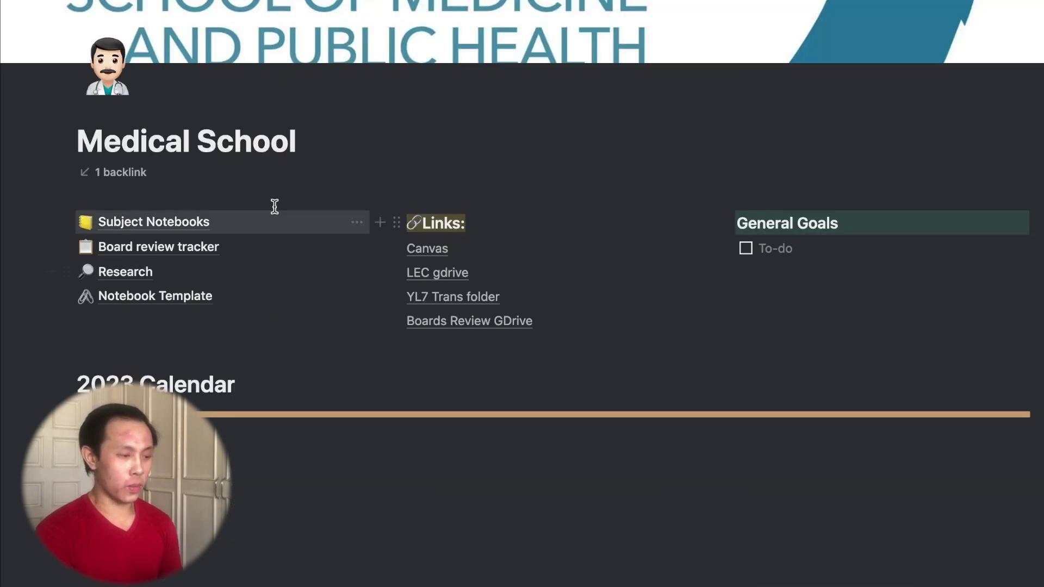
left_click(185, 226)
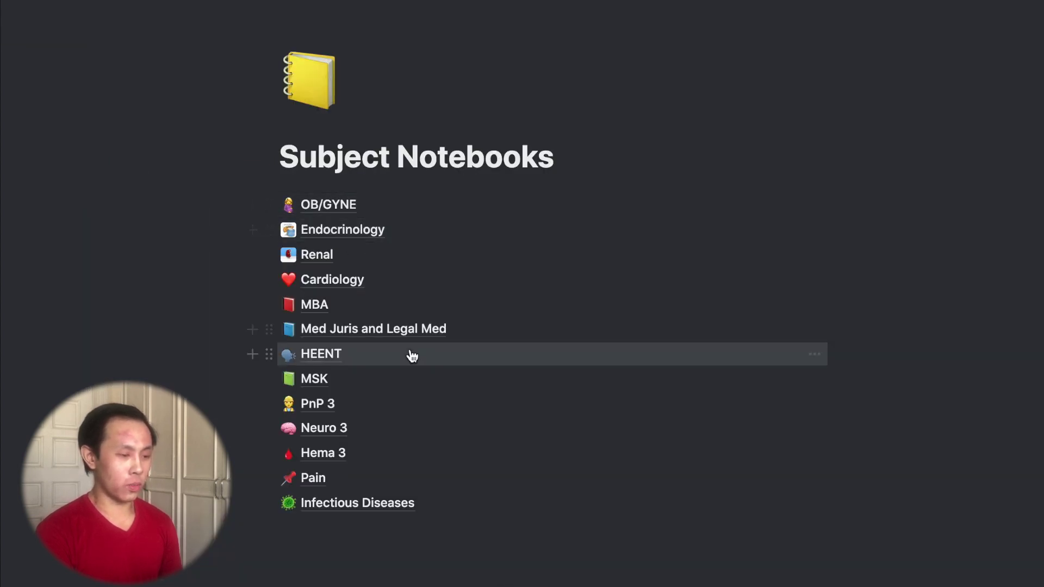
scroll(409, 380, "down", 2)
left_click(374, 465)
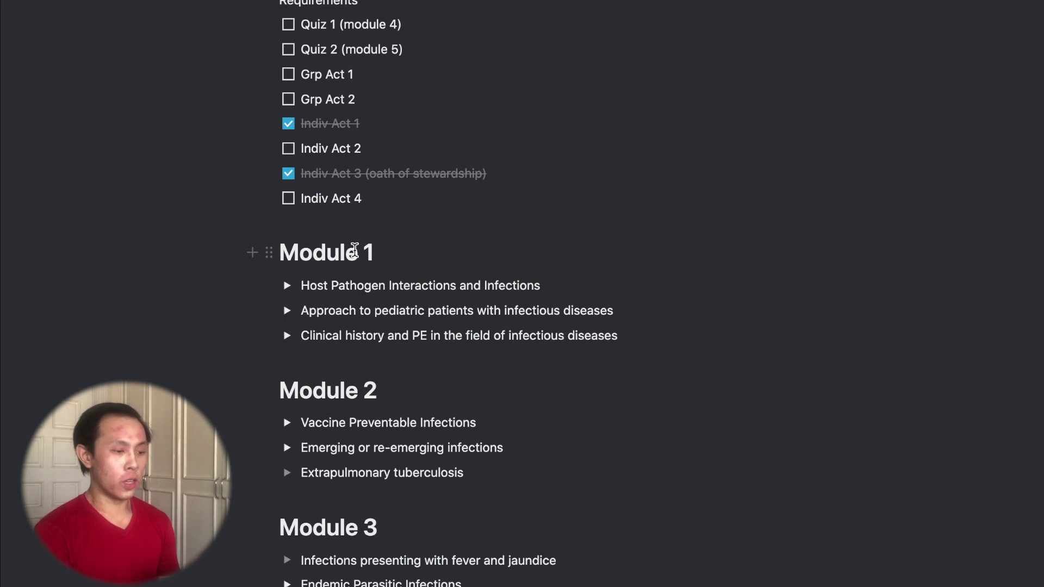
scroll(355, 250, "down", 2)
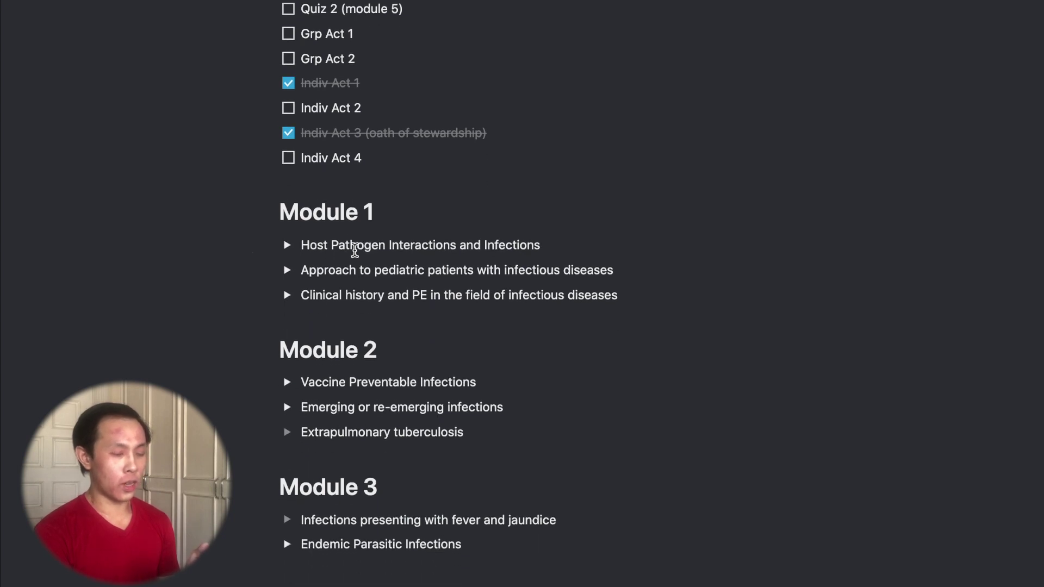
scroll(354, 251, "down", 4)
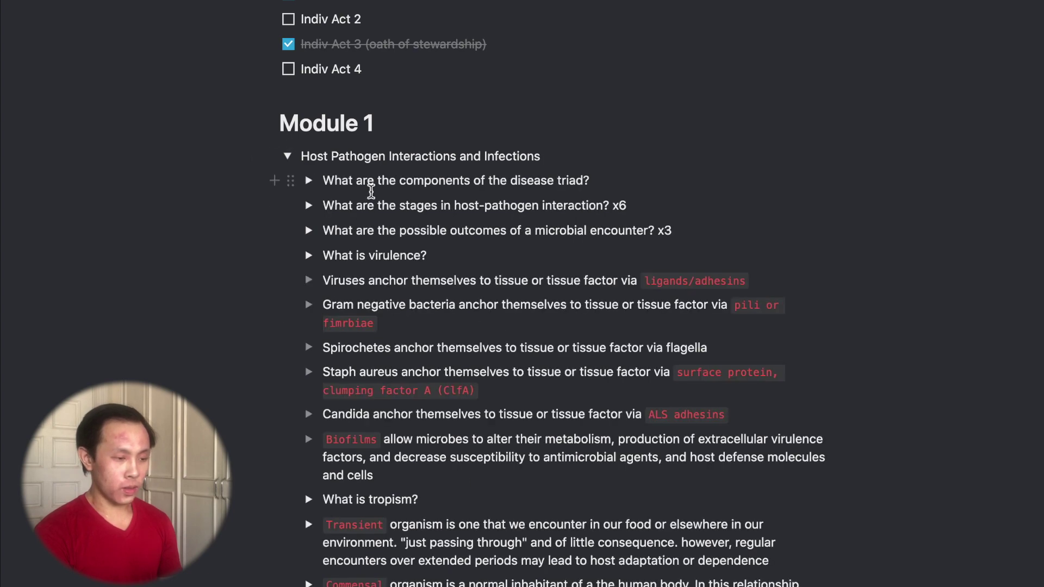
scroll(390, 214, "down", 3)
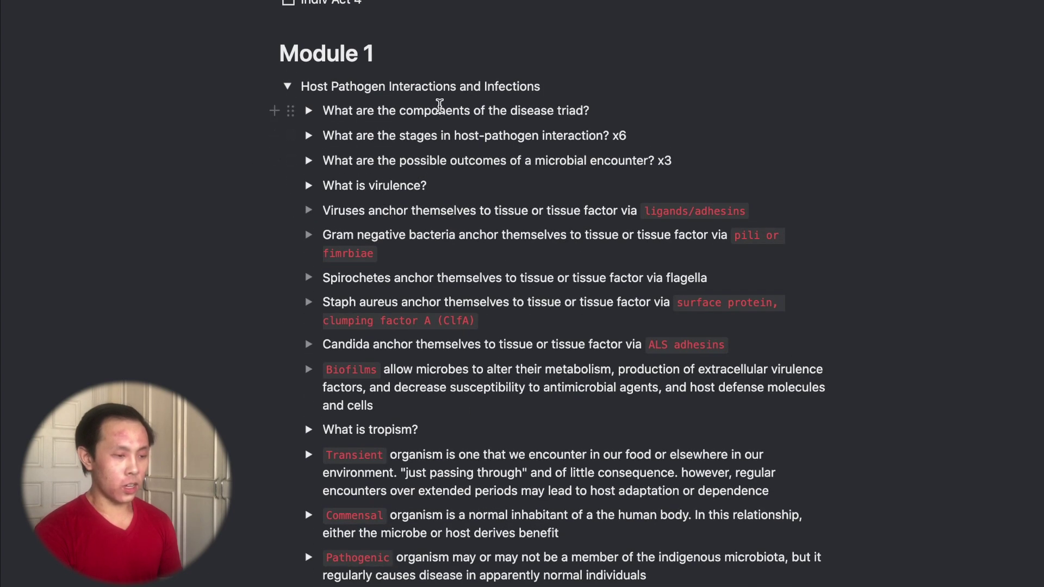
scroll(381, 170, "down", 7)
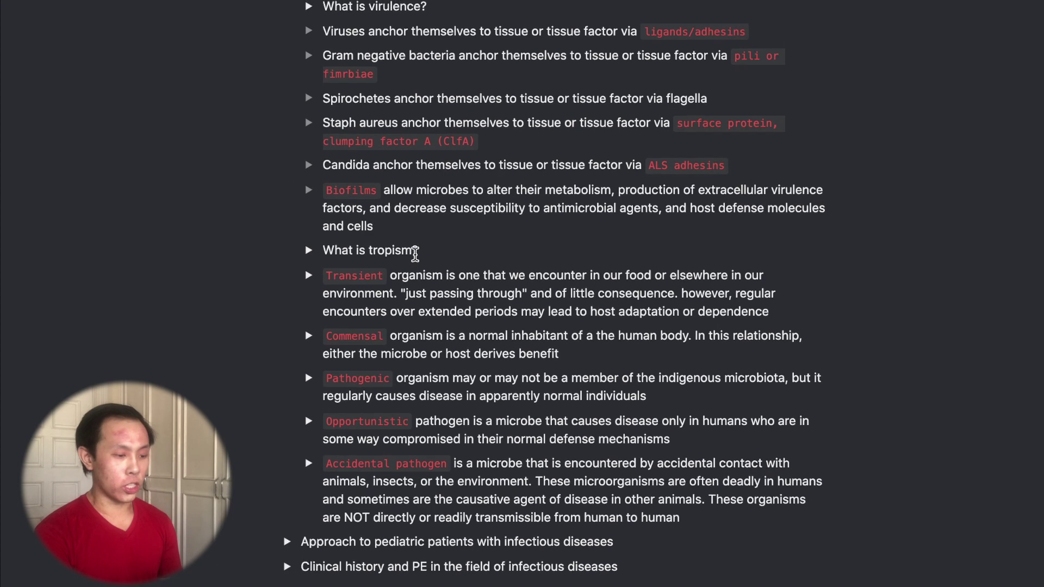
scroll(415, 254, "up", 6)
scroll(415, 254, "up", 2)
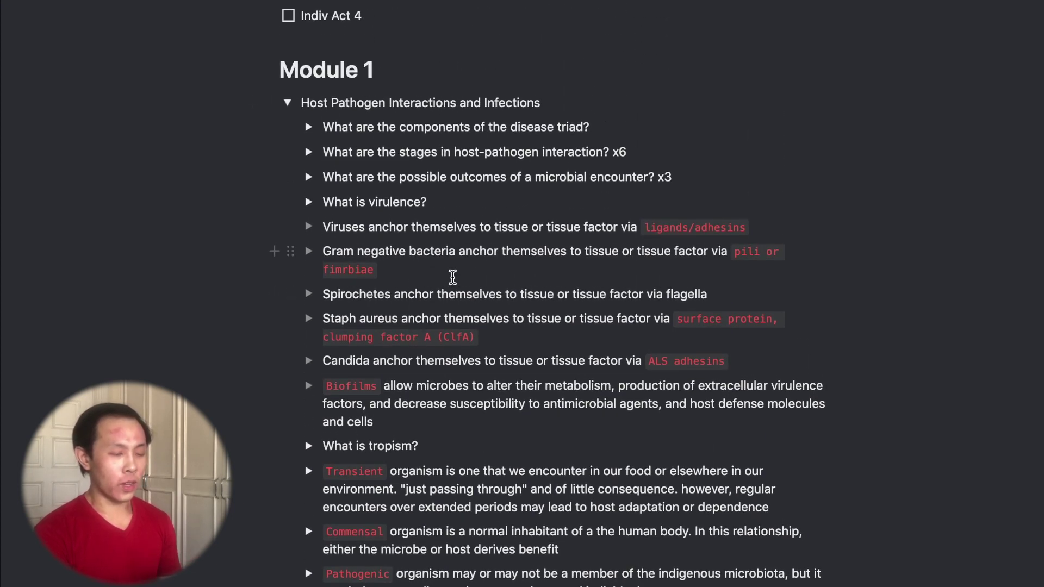
left_click(309, 128)
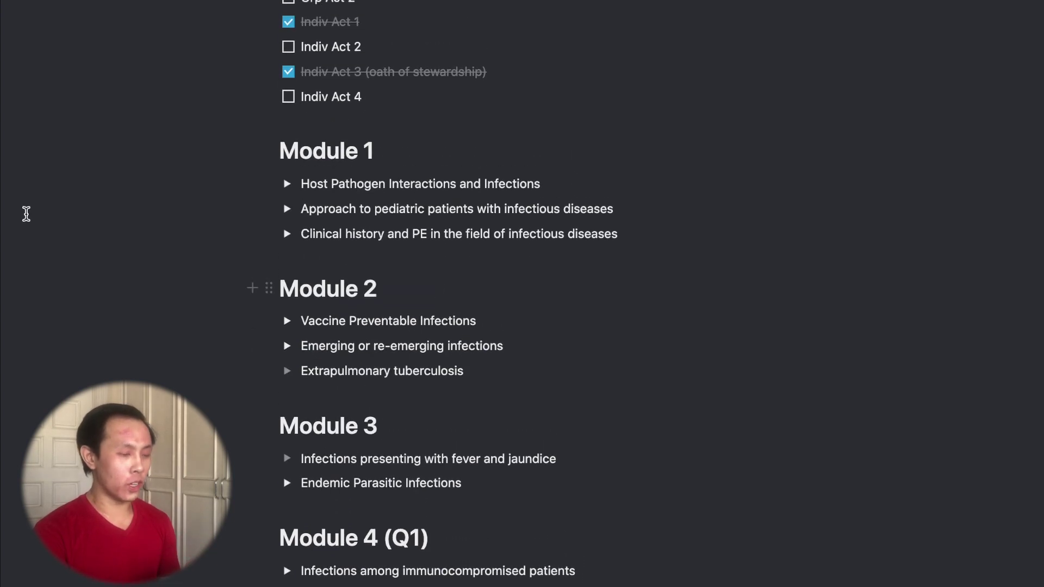
mouse_move(17, 210)
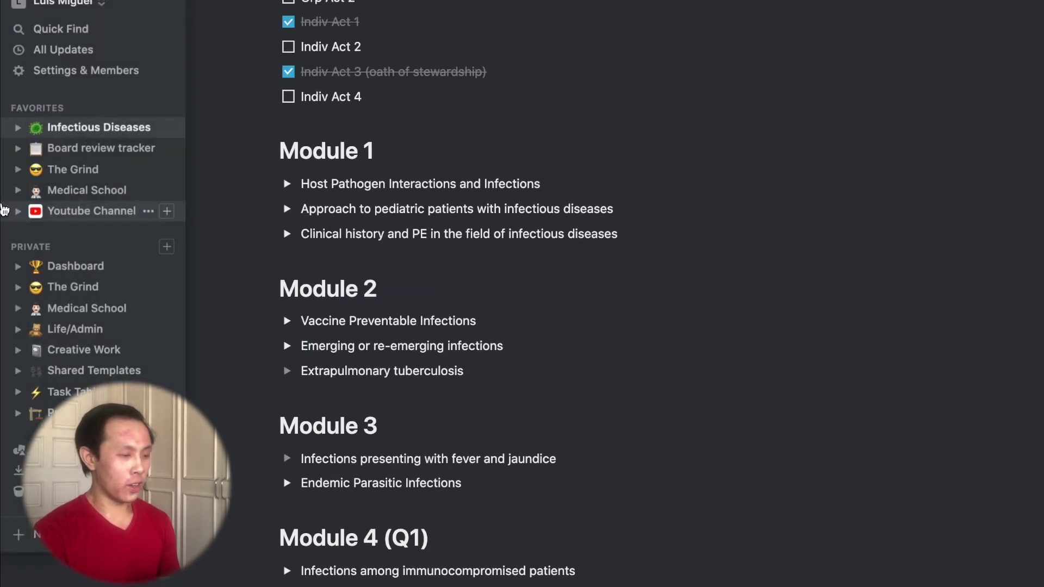
Open Youtube Channel from Favorites and scroll through its links, Notes and Progress board.
left_click(84, 217)
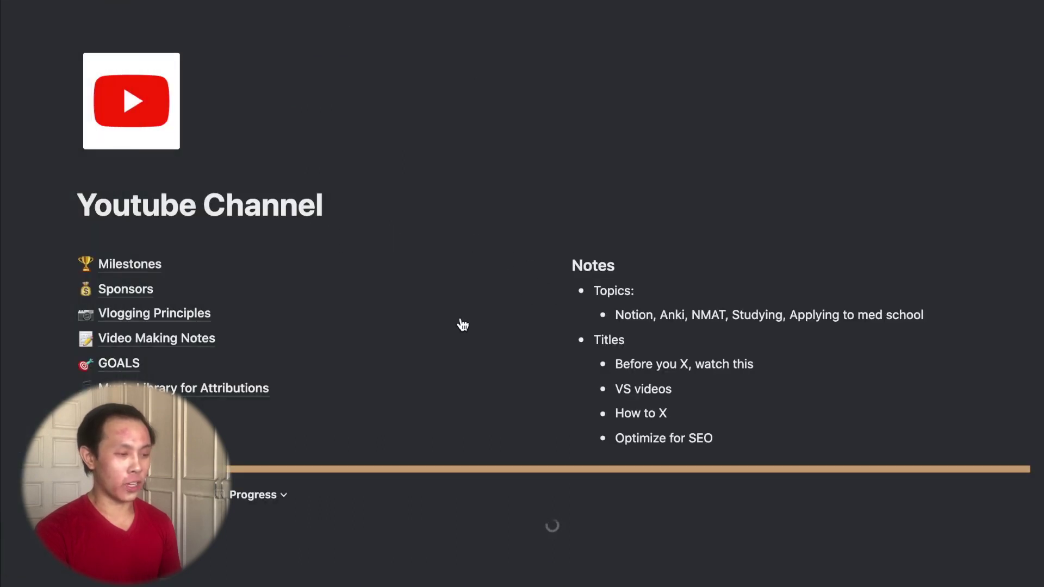
scroll(461, 324, "down", 1)
scroll(462, 324, "down", 1)
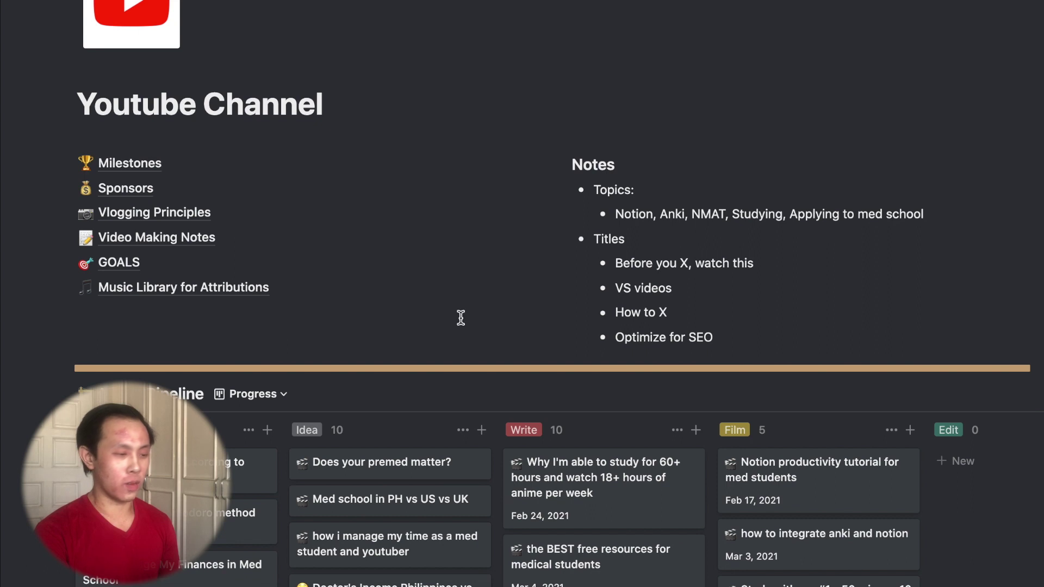
scroll(410, 238, "up", 2)
scroll(408, 235, "down", 1)
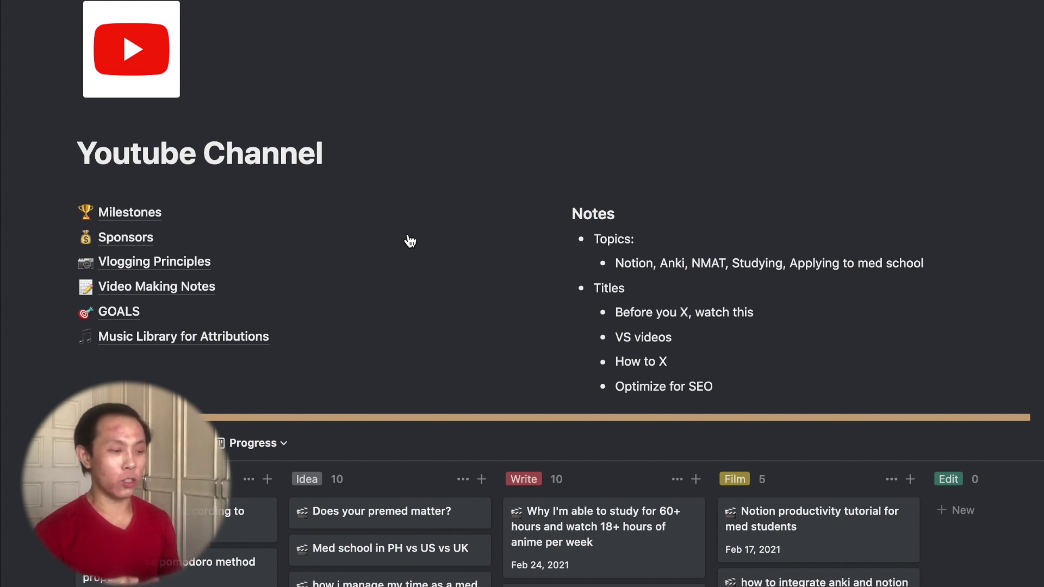
scroll(410, 241, "up", 1)
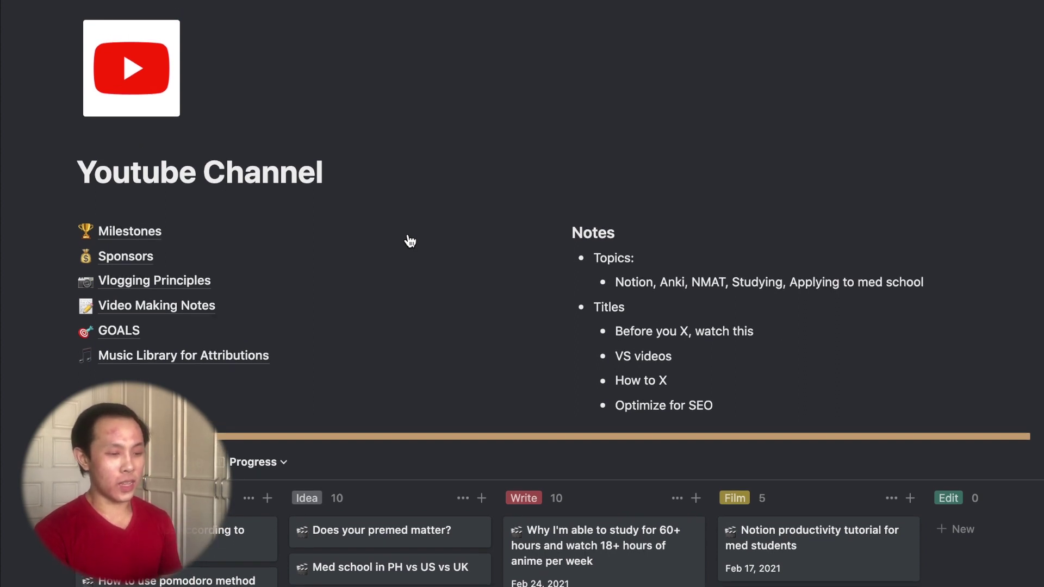
scroll(410, 241, "down", 2)
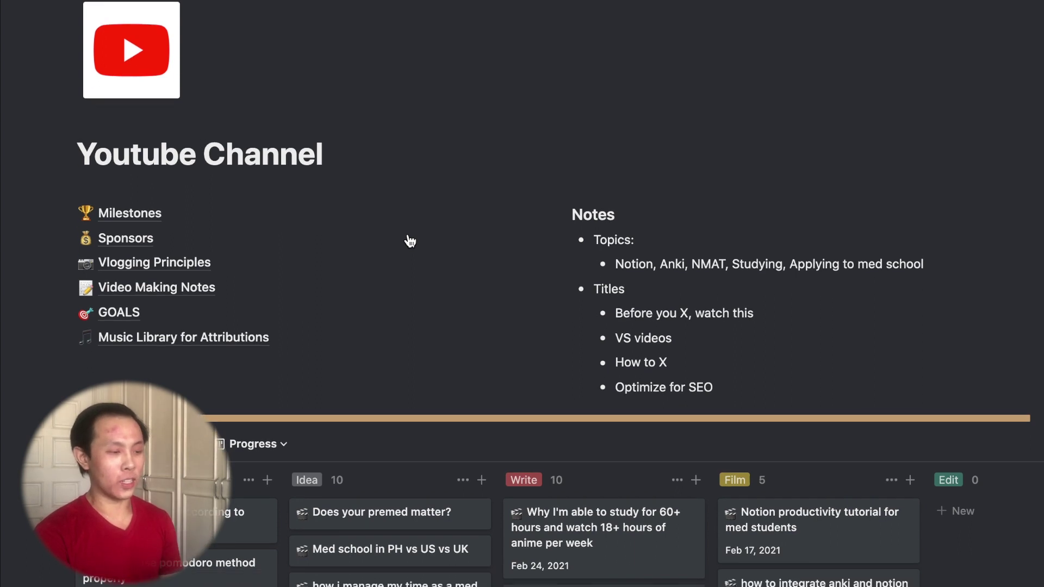
scroll(270, 231, "up", 1)
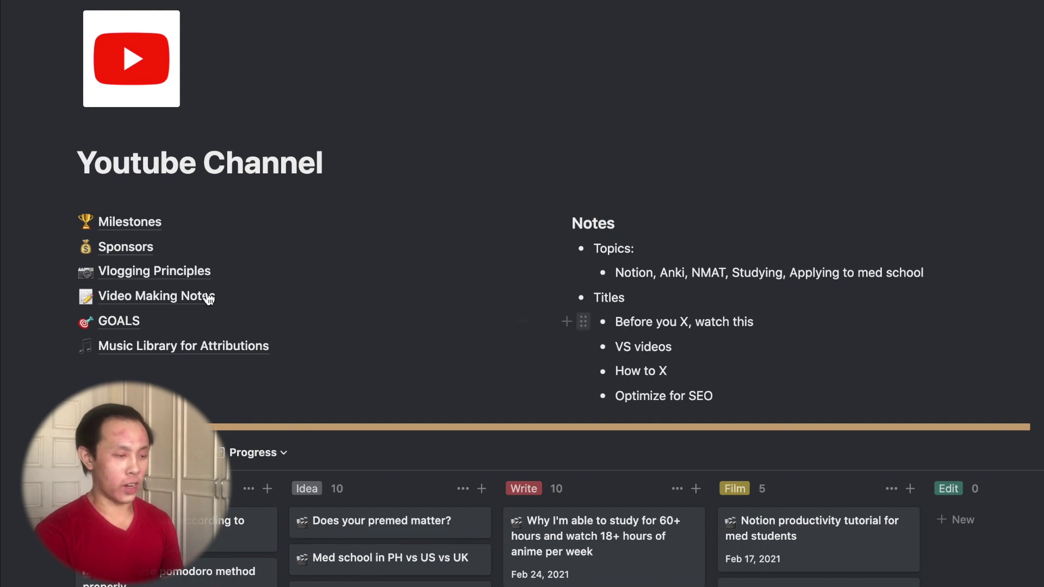
Open the Milestones page from the Youtube Channel page.
left_click(145, 227)
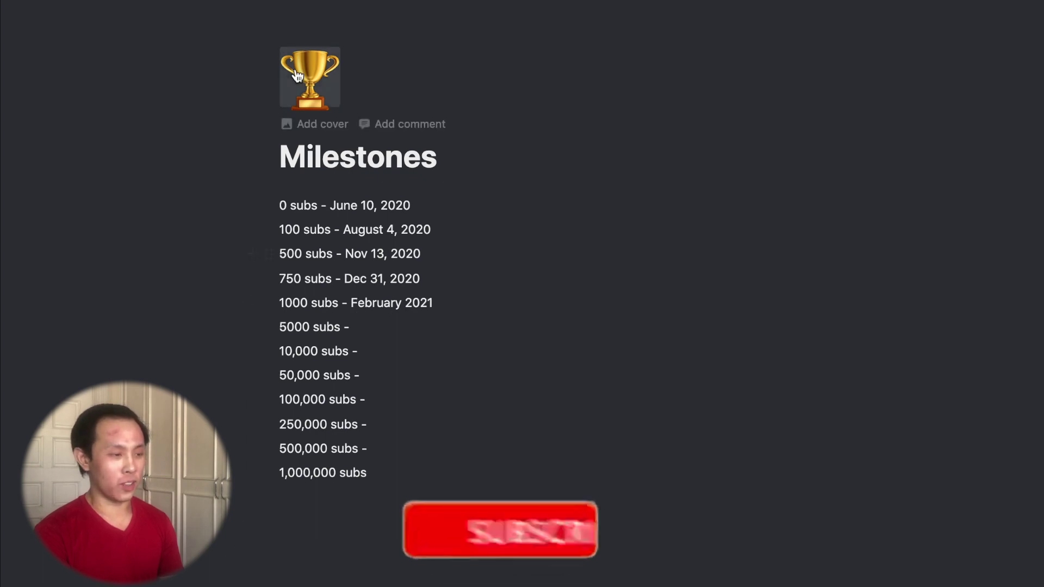
Return to the Youtube Channel page and open its Sponsors board with Taskade and two Untitled cards.
left_click(107, 2)
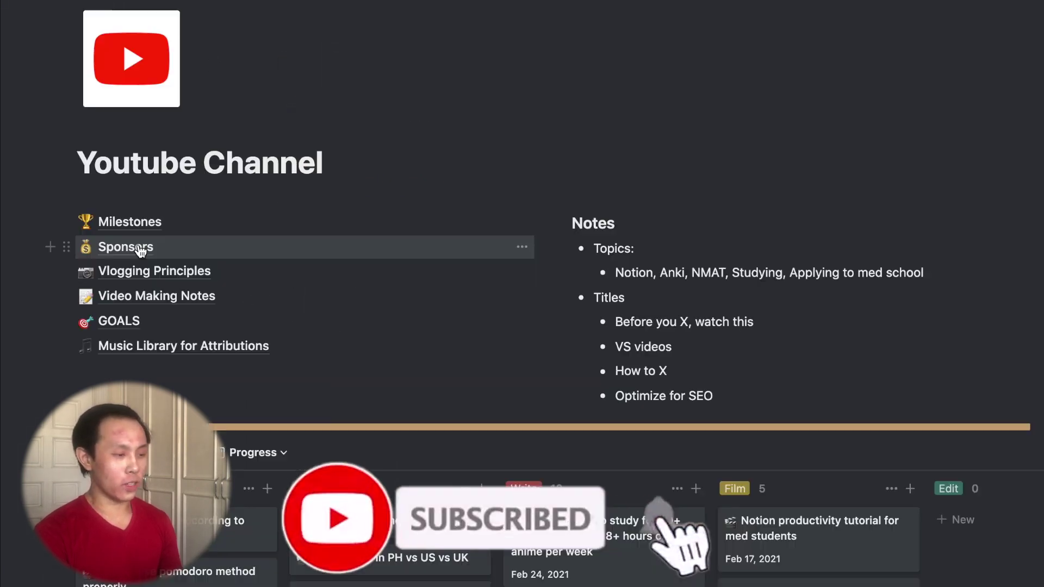
left_click(141, 249)
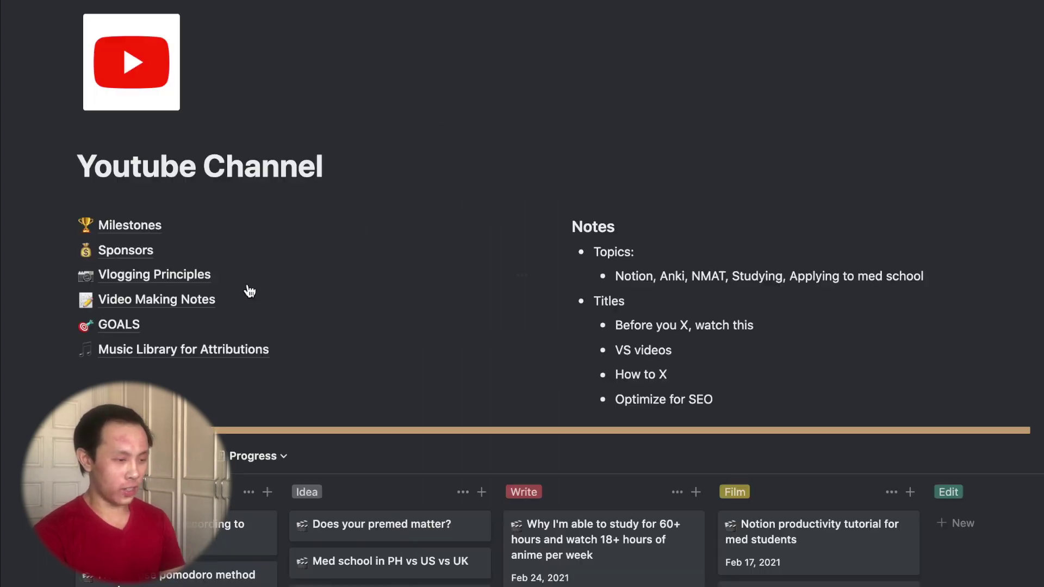
left_click(180, 301)
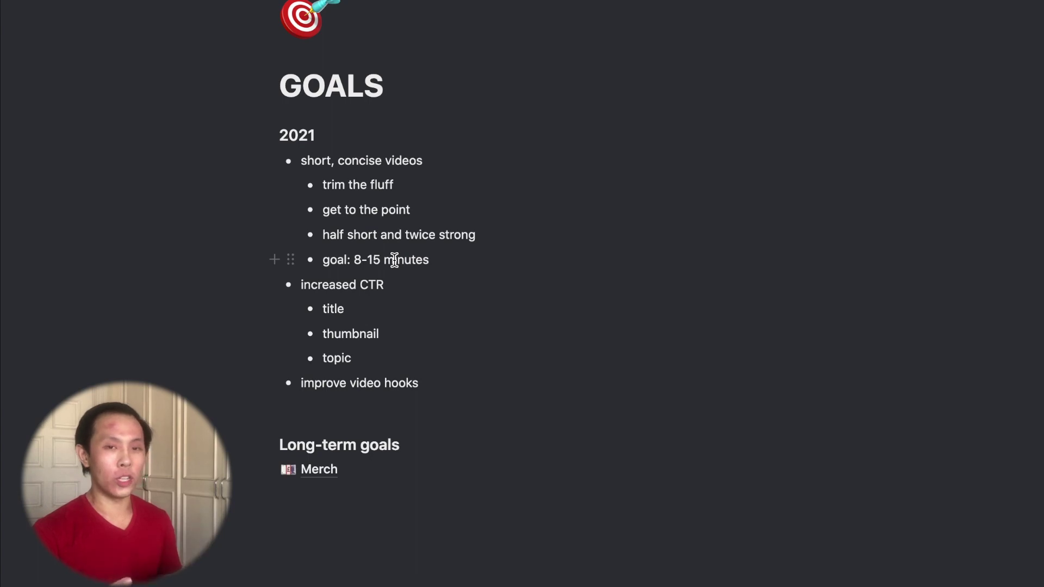
key("super+bracketleft")
scroll(291, 116, "up", 4)
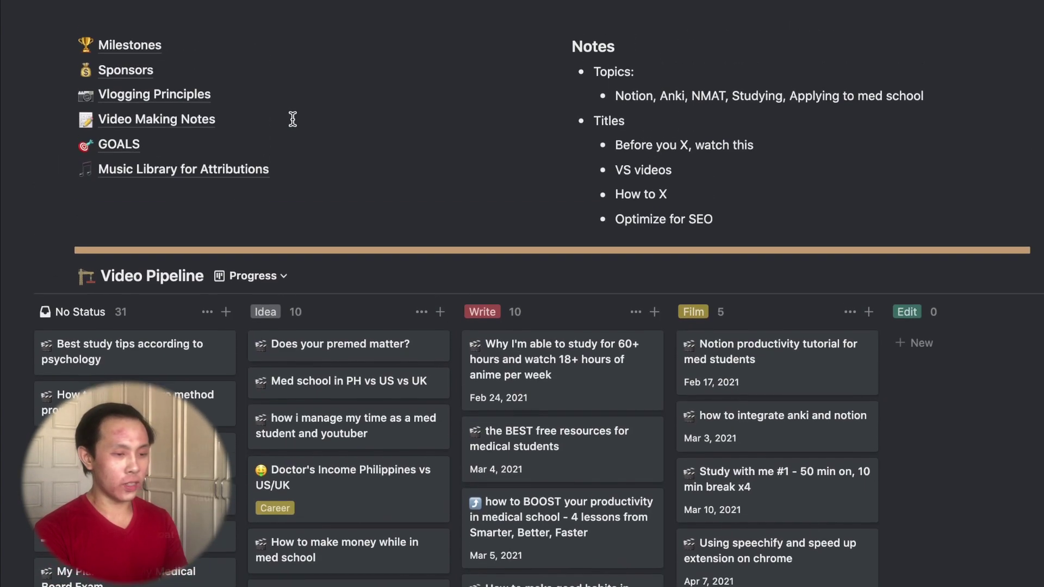
scroll(291, 124, "down", 5)
scroll(293, 124, "down", 2)
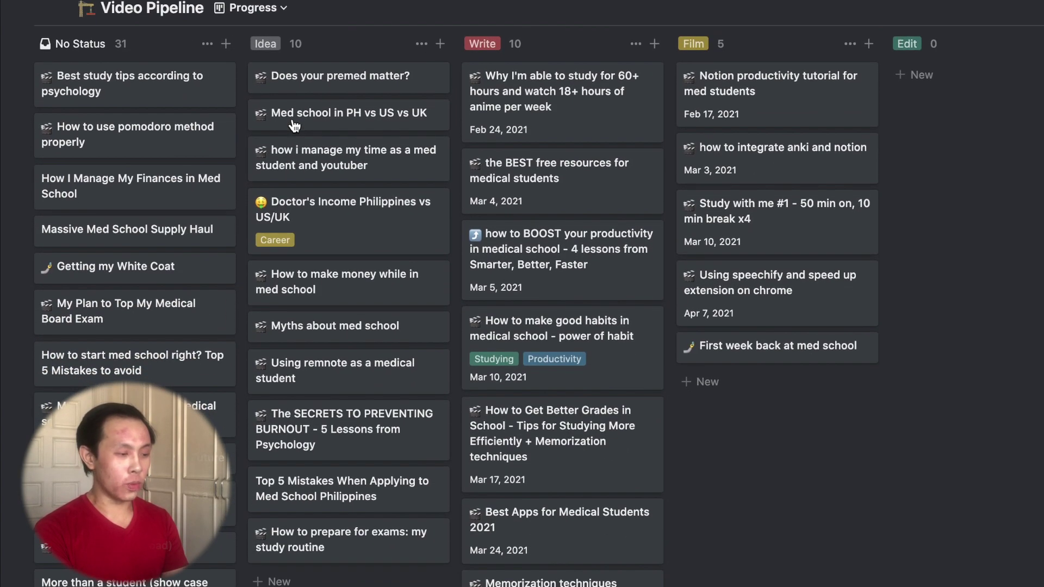
scroll(294, 126, "down", 2)
scroll(218, 125, "up", 3)
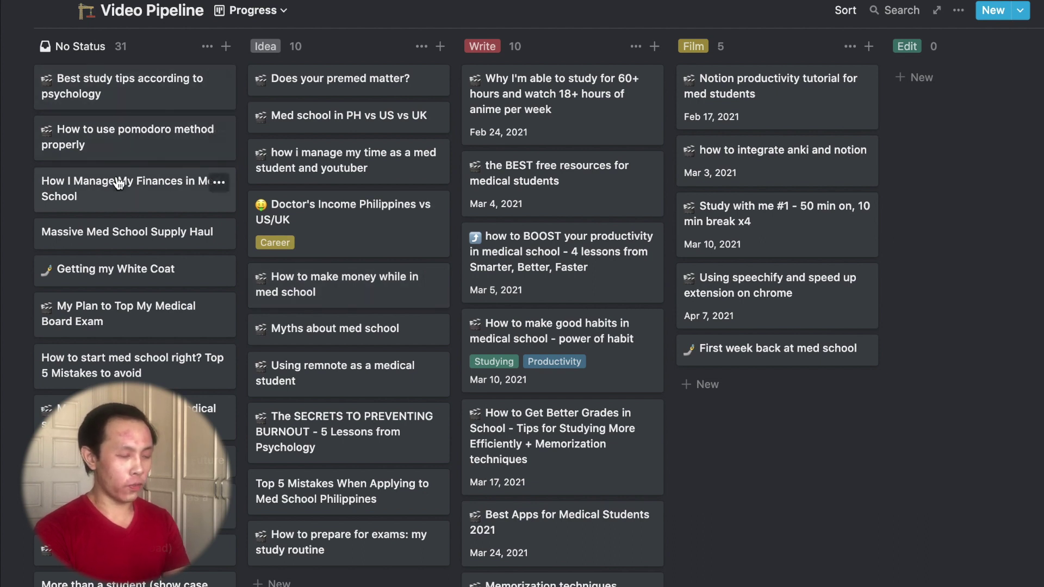
scroll(148, 307, "down", 1)
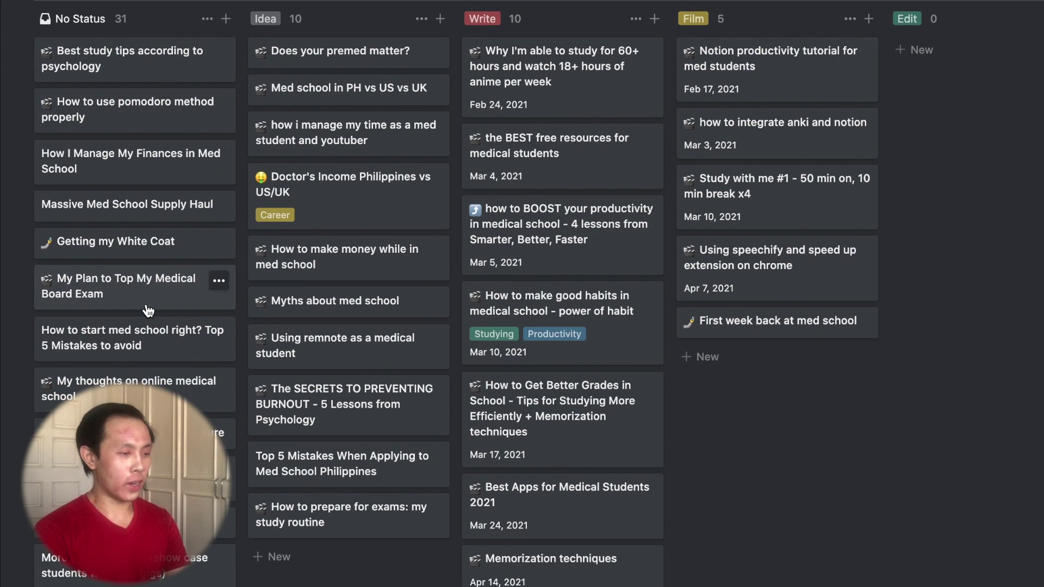
scroll(148, 309, "up", 1)
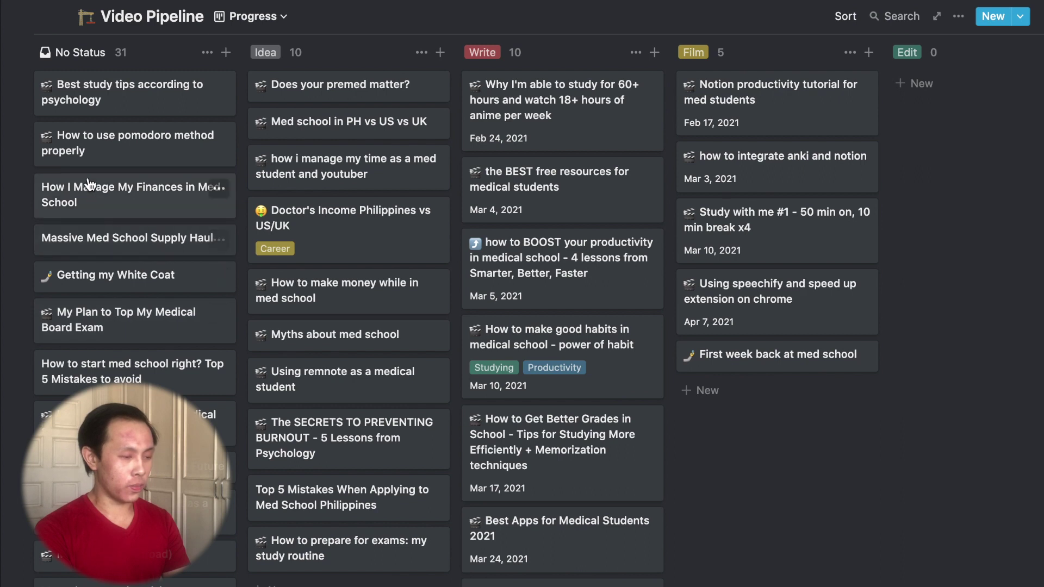
scroll(119, 277, "down", 2)
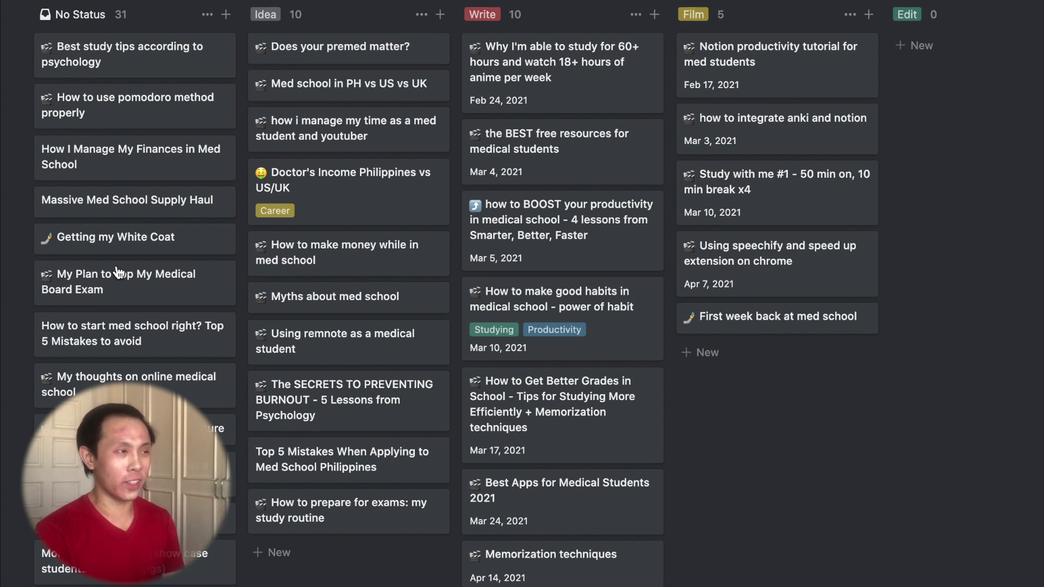
scroll(54, 204, "up", 3)
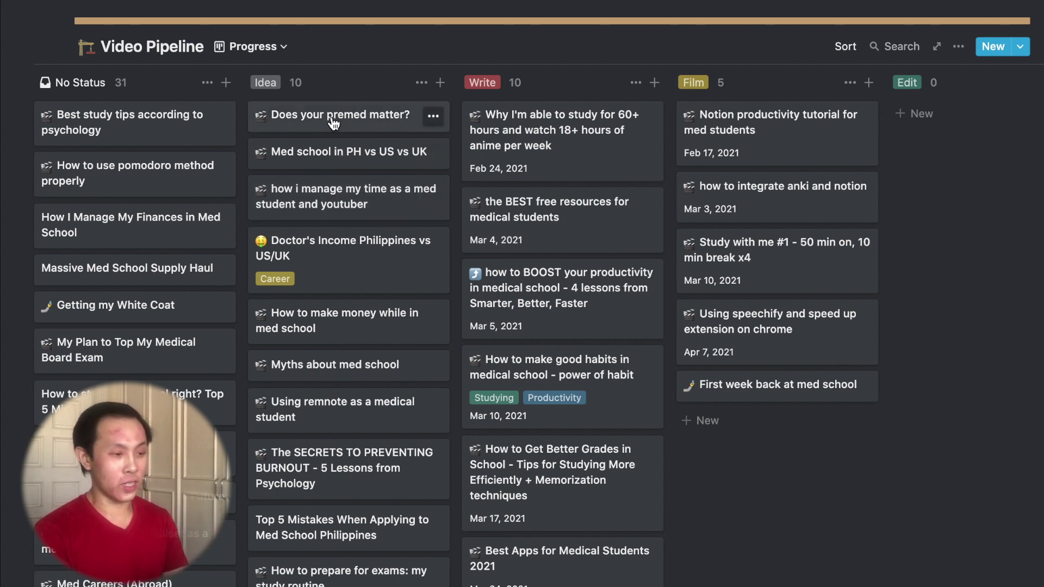
scroll(334, 126, "down", 1)
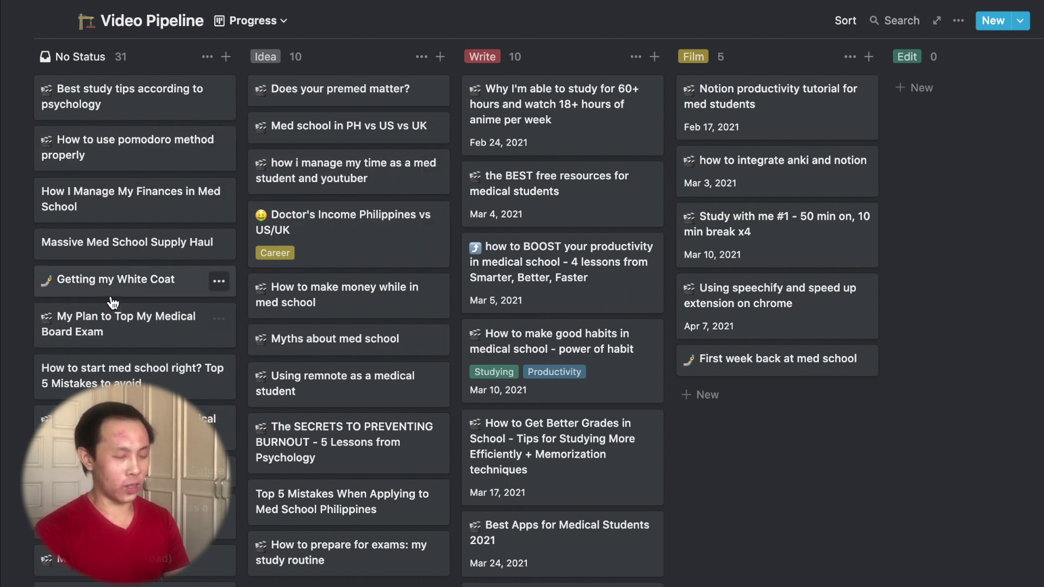
scroll(120, 285, "right", 1)
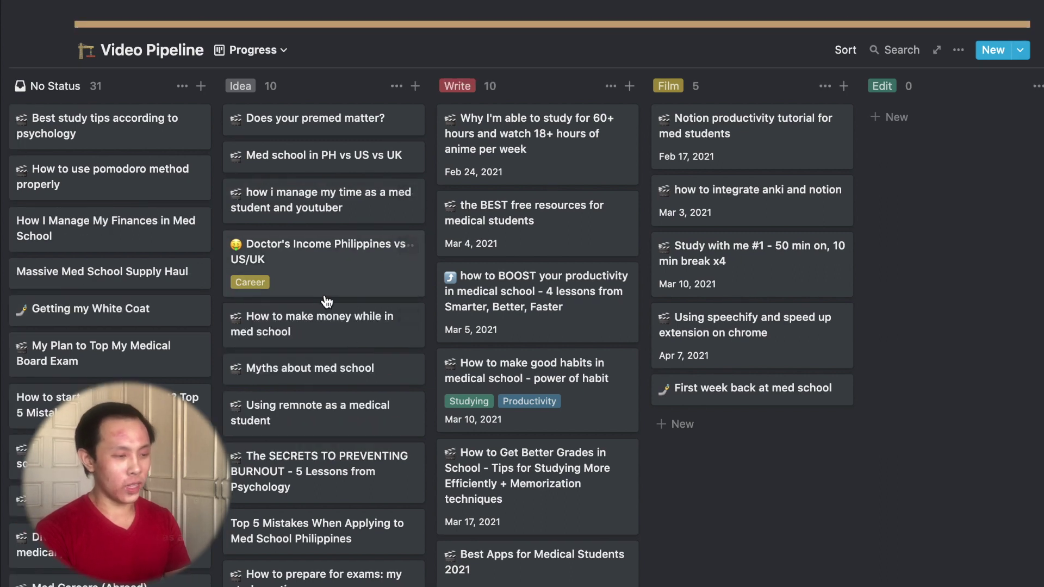
scroll(326, 337, "up", 3)
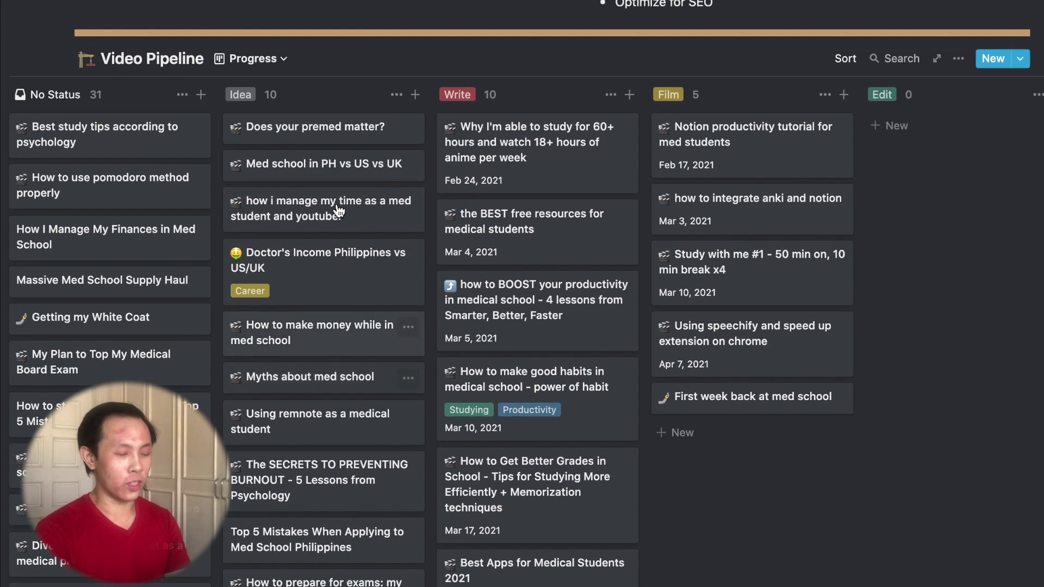
scroll(310, 266, "down", 2)
scroll(310, 267, "down", 1)
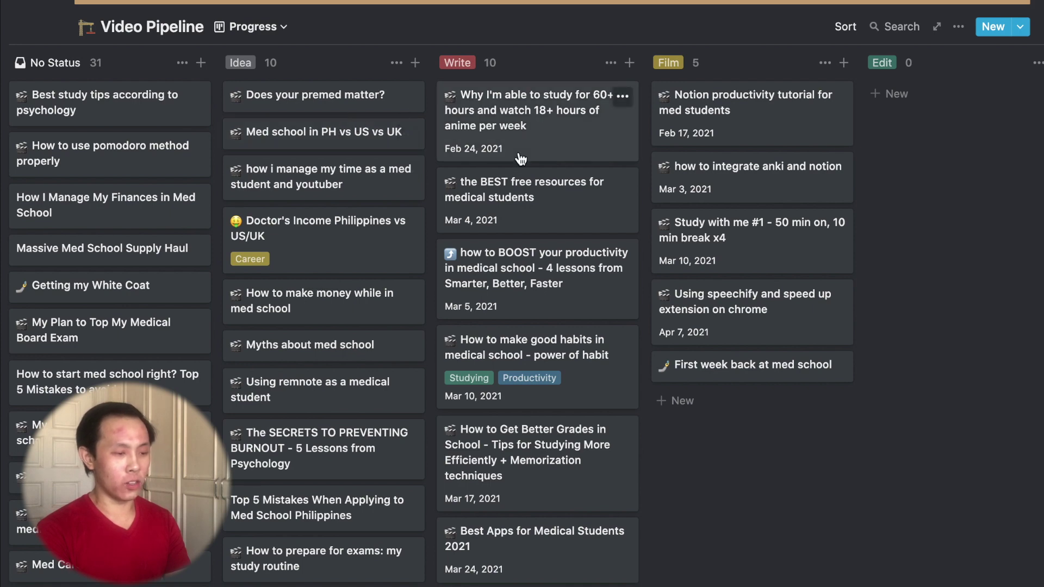
scroll(517, 158, "down", 2)
scroll(521, 159, "down", 5)
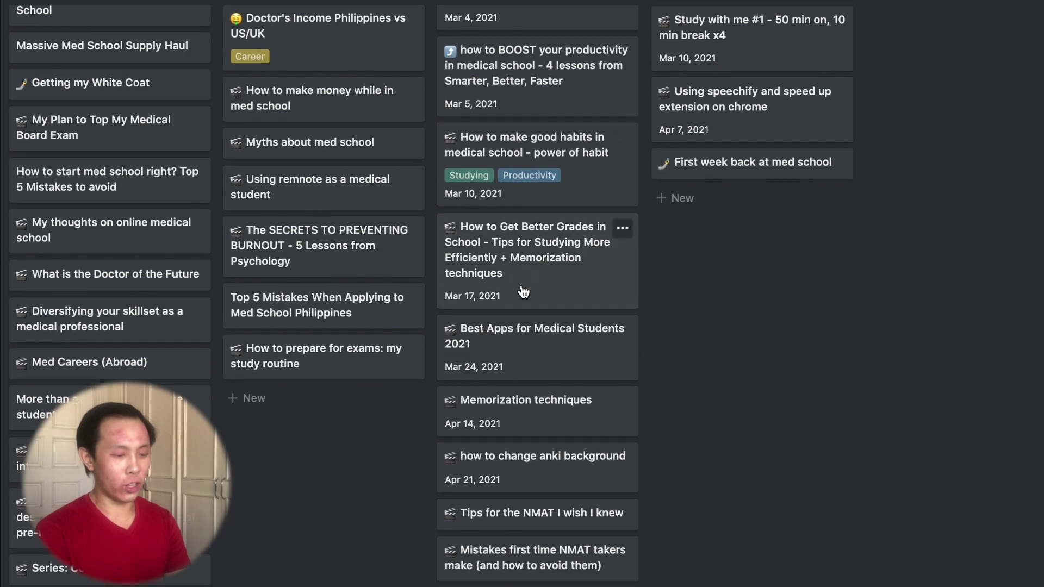
scroll(522, 283, "down", 4)
scroll(523, 292, "up", 6)
scroll(523, 292, "up", 6)
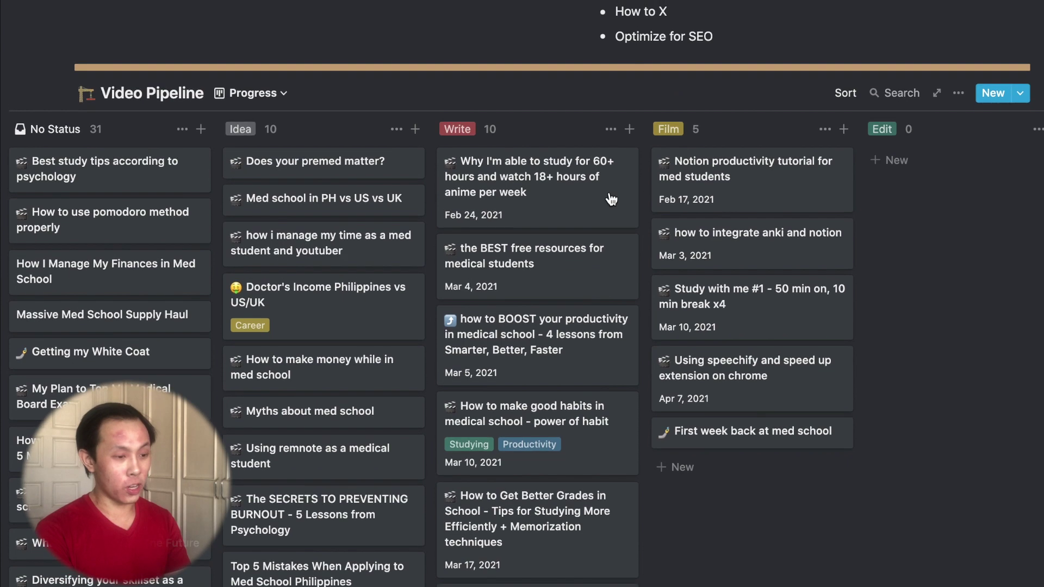
scroll(467, 276, "down", 3)
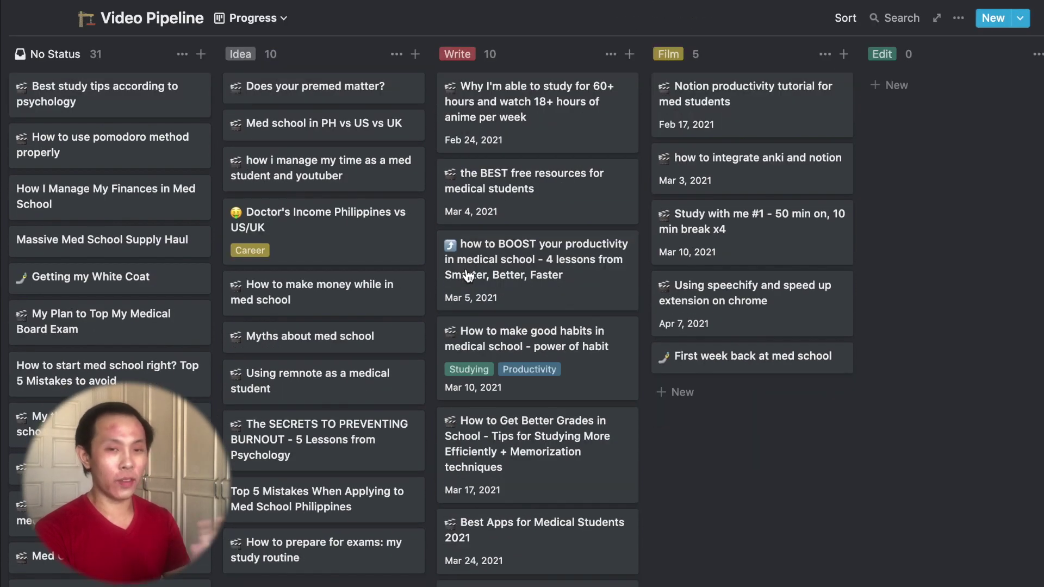
scroll(467, 276, "down", 1)
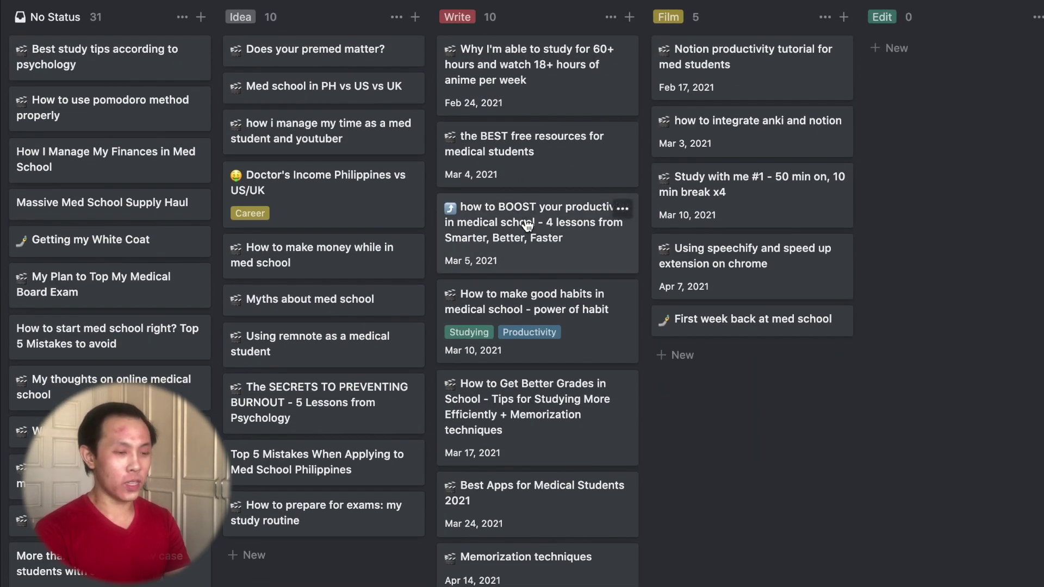
scroll(528, 179, "up", 2)
scroll(723, 272, "up", 2)
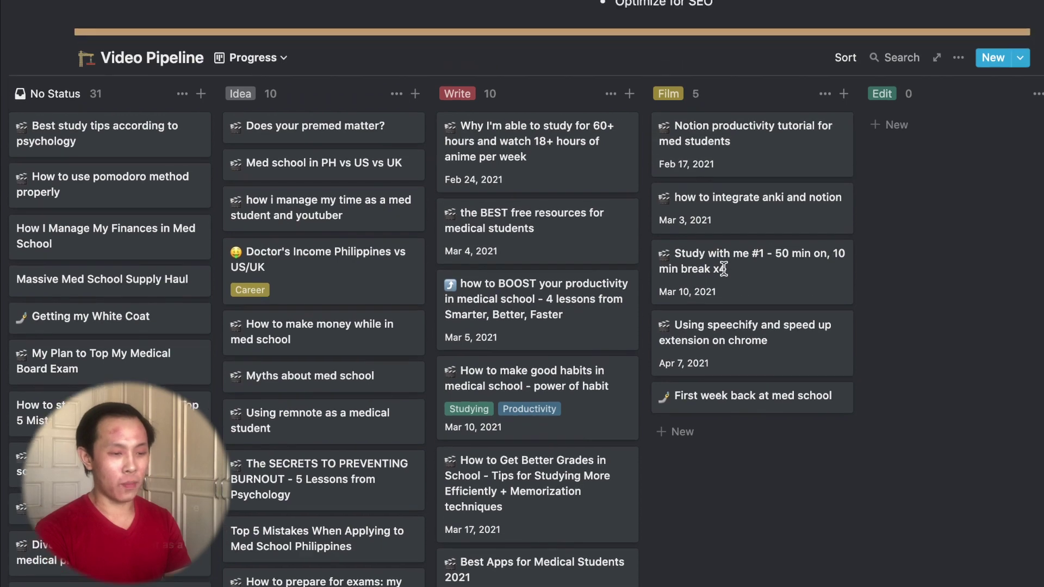
scroll(686, 185, "right", 4)
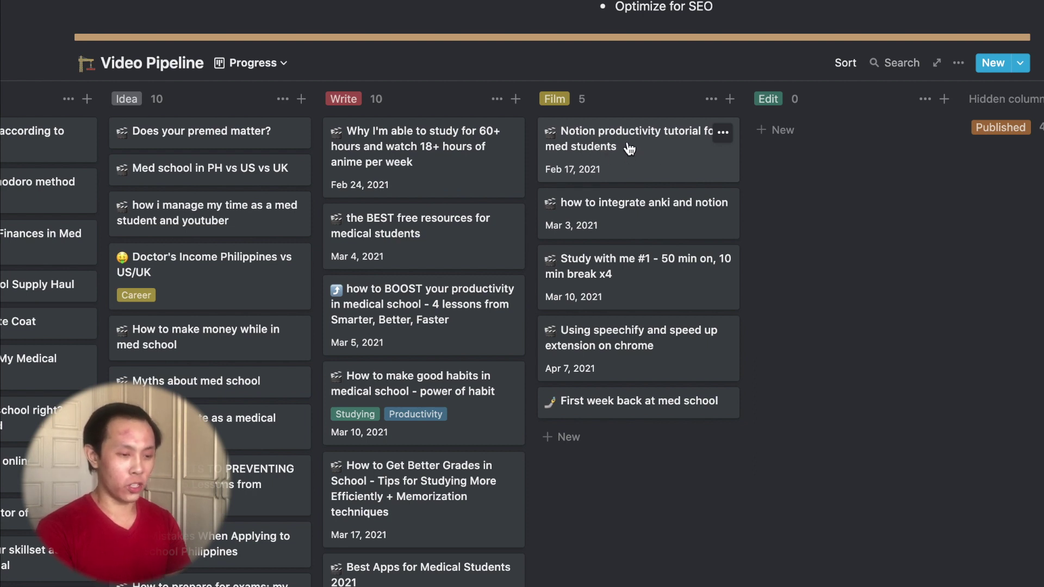
Move the 'Notion productivity tutorial for med students' card from Film to Edit, leaving Film with 4.
scroll(628, 147, "right", 1)
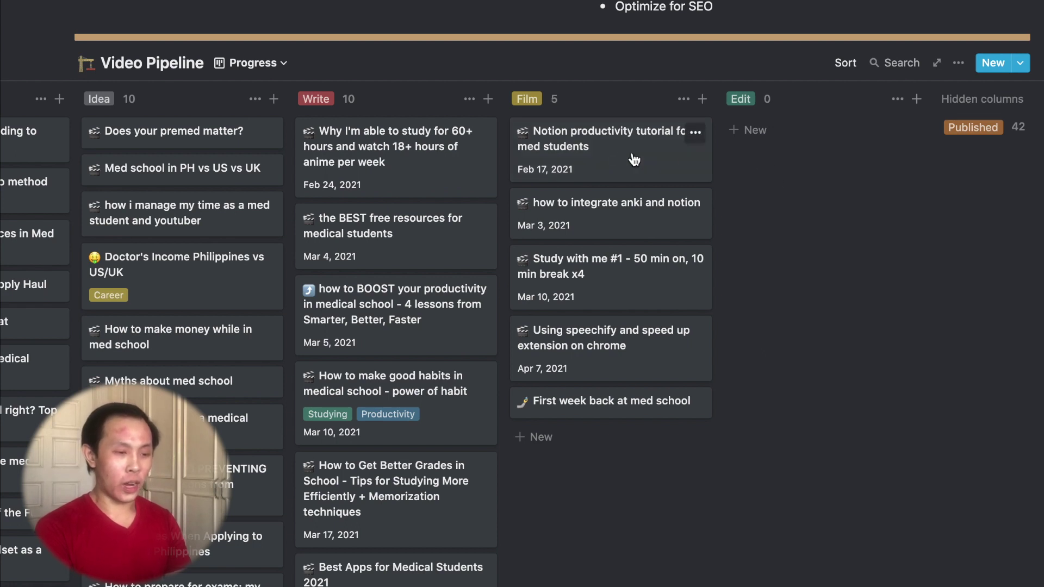
left_click_drag(631, 158, 829, 163)
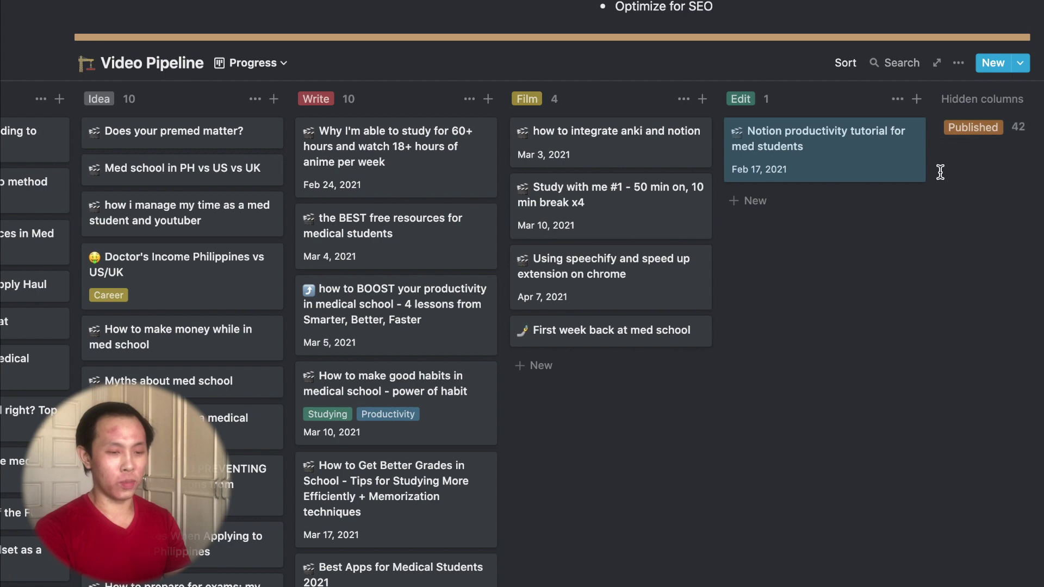
scroll(544, 206, "left", 5)
scroll(301, 193, "up", 3)
mouse_move(5, 213)
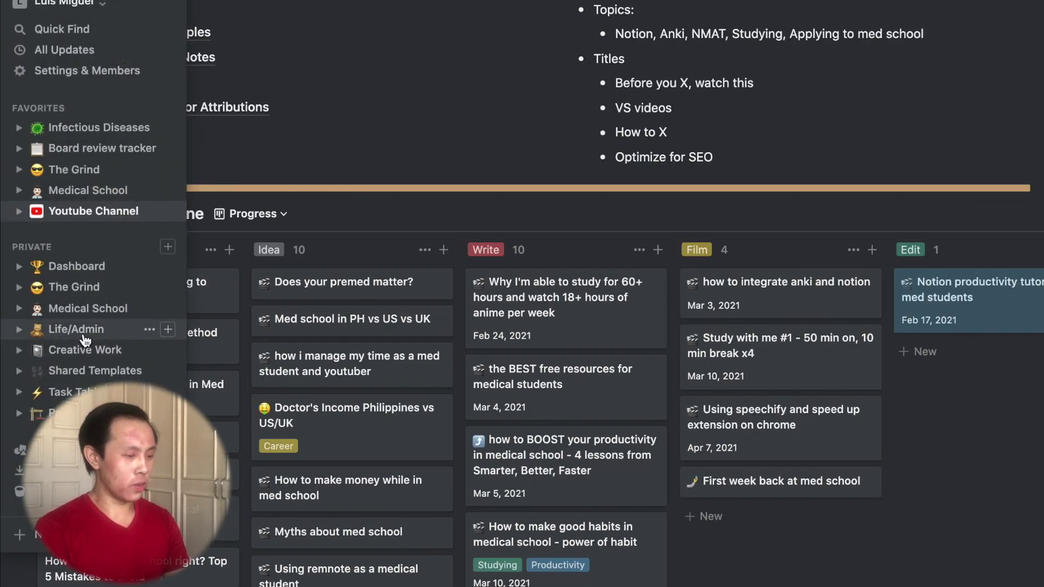
Open Life/Admin from the sidebar and review its Fitness, Books, TV Series, Movies and Restaurants links.
left_click(84, 334)
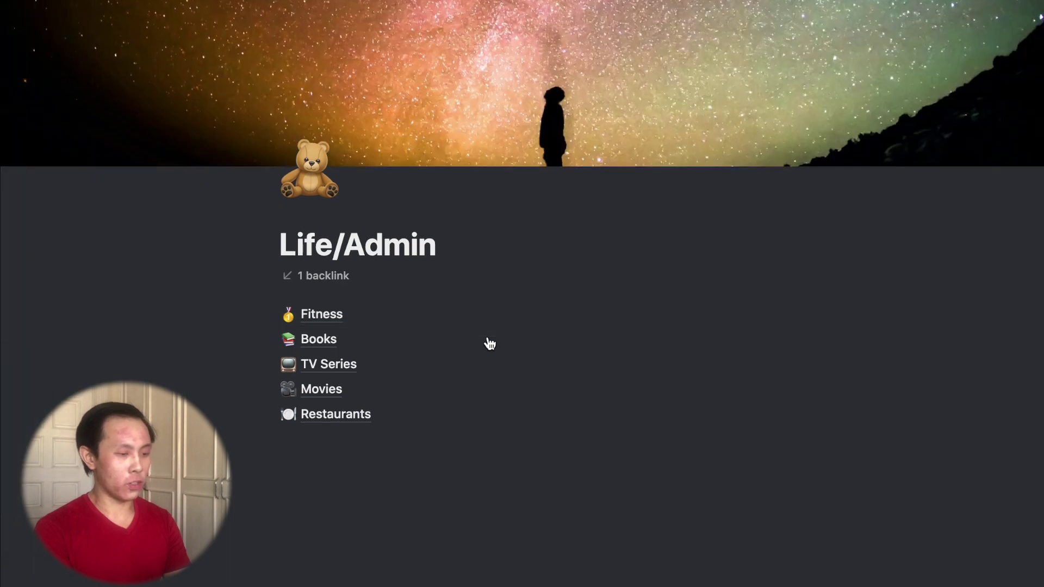
scroll(576, 343, "up", 1)
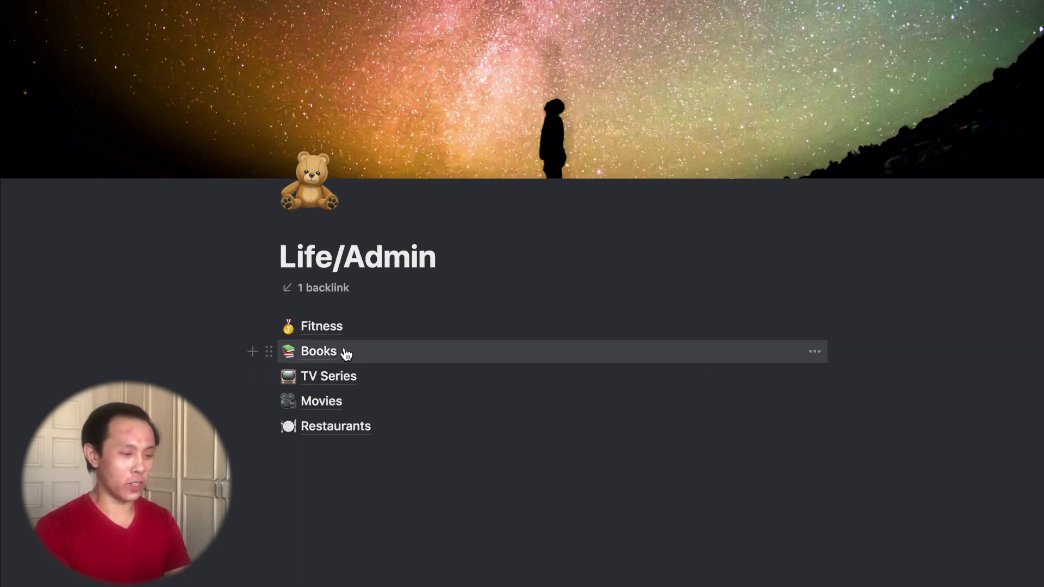
scroll(345, 352, "down", 1)
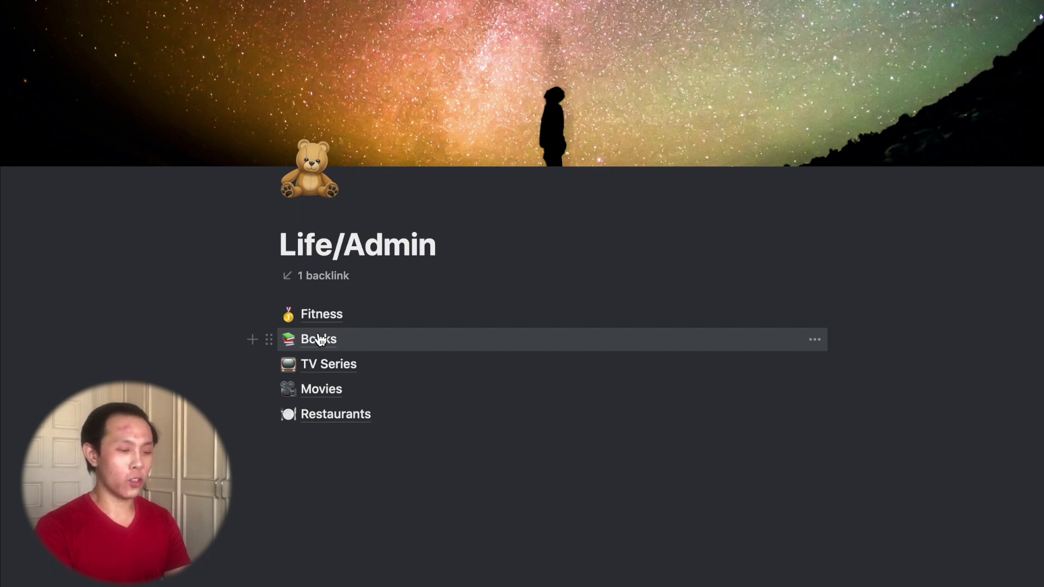
Open the Books board and browse its Status columns: 2 To be read, 3 Reading, 1 Done.
left_click(320, 339)
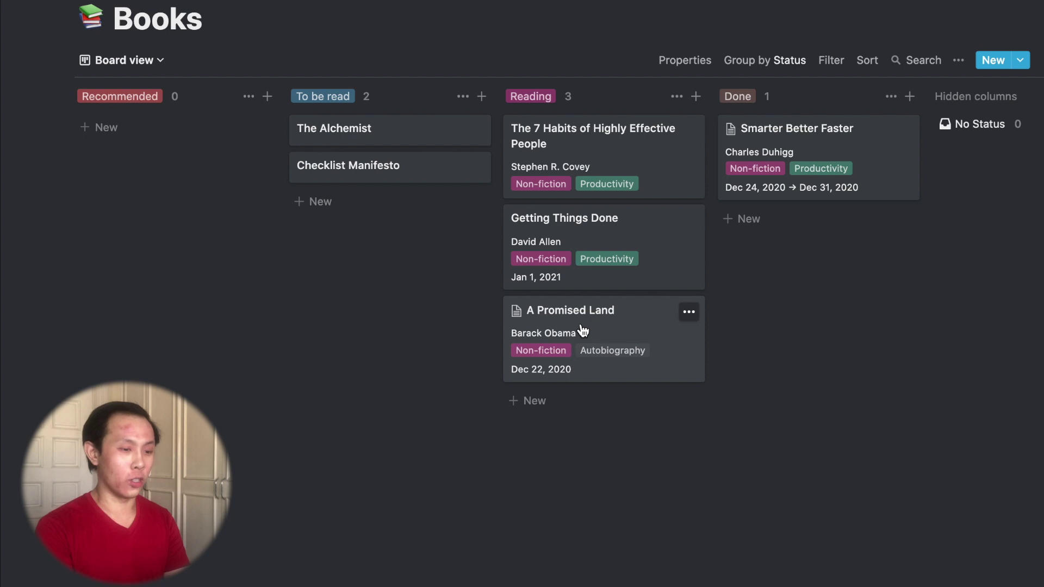
scroll(813, 135, "right", 2)
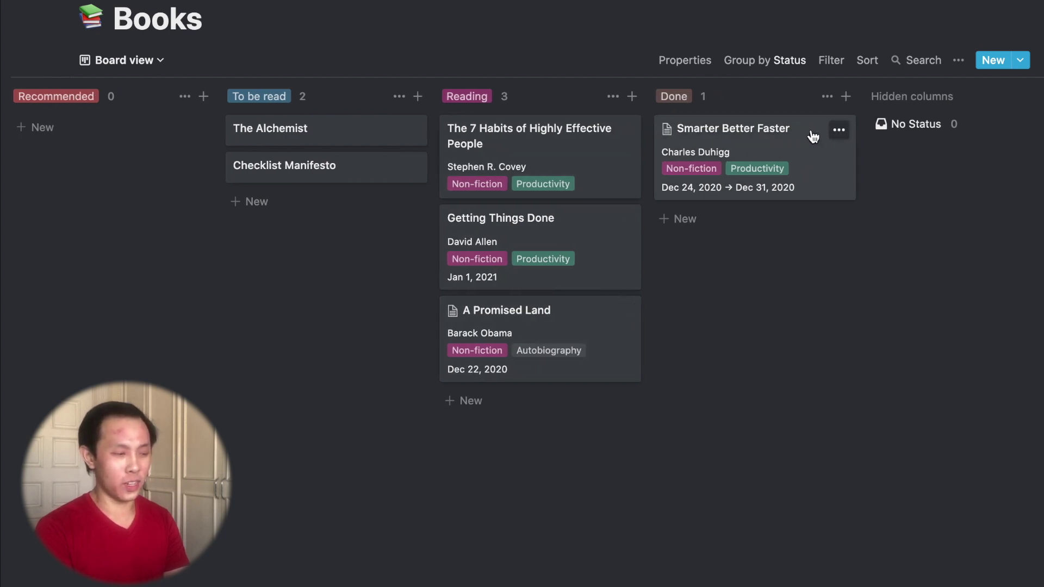
scroll(601, 200, "left", 2)
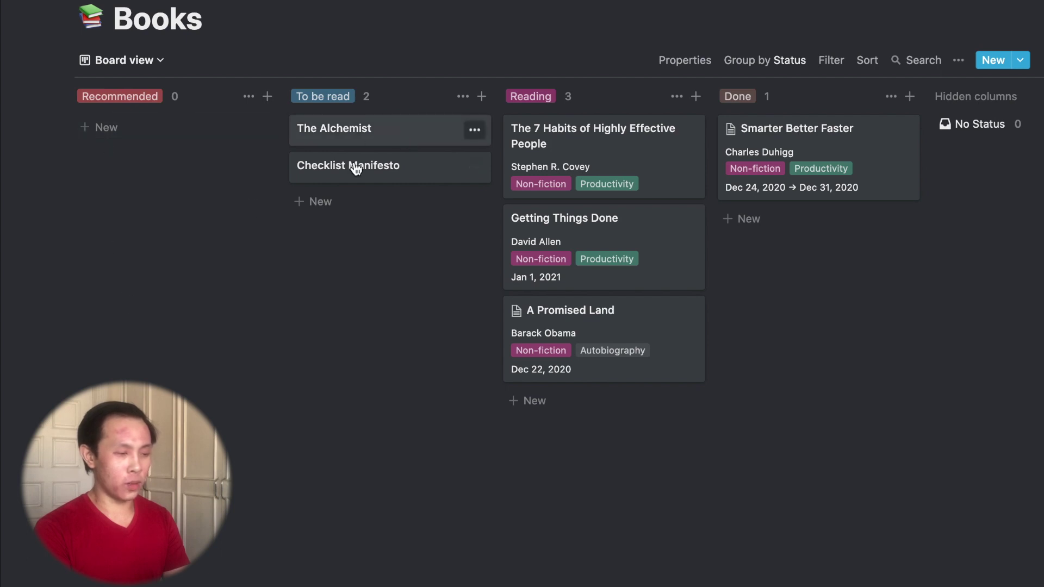
scroll(377, 214, "right", 4)
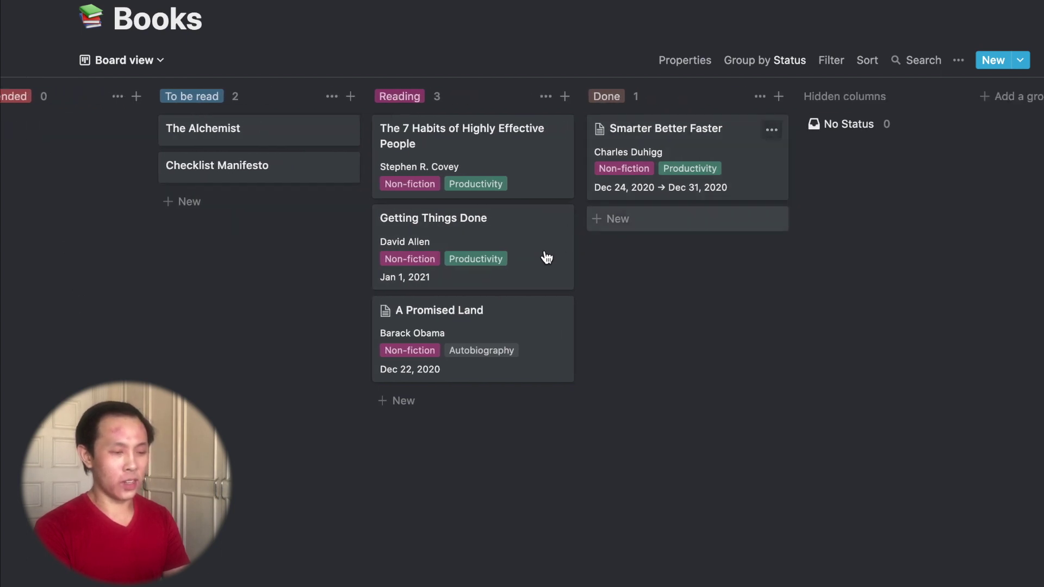
scroll(676, 276, "left", 2)
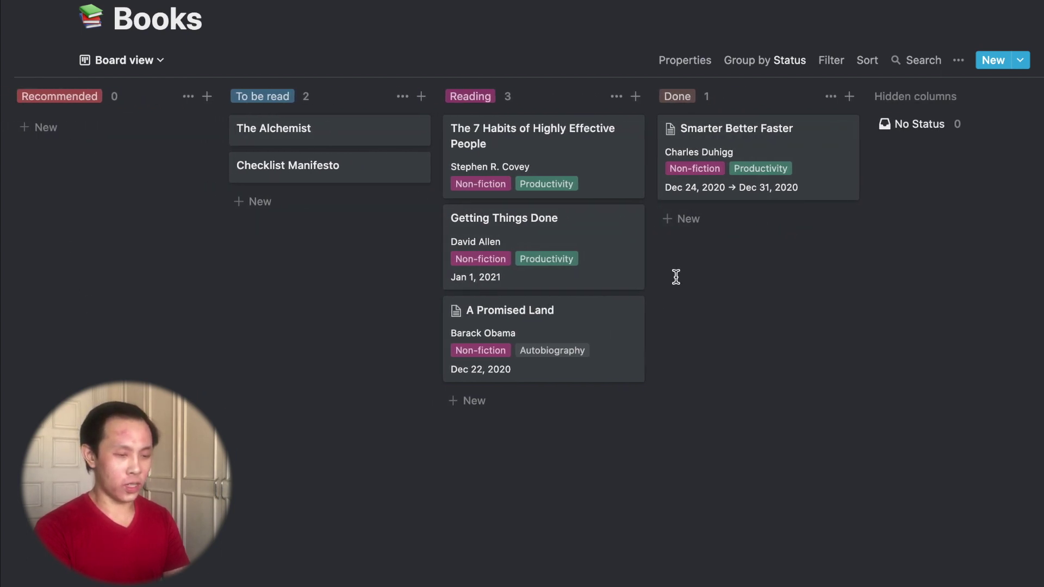
scroll(676, 277, "left", 1)
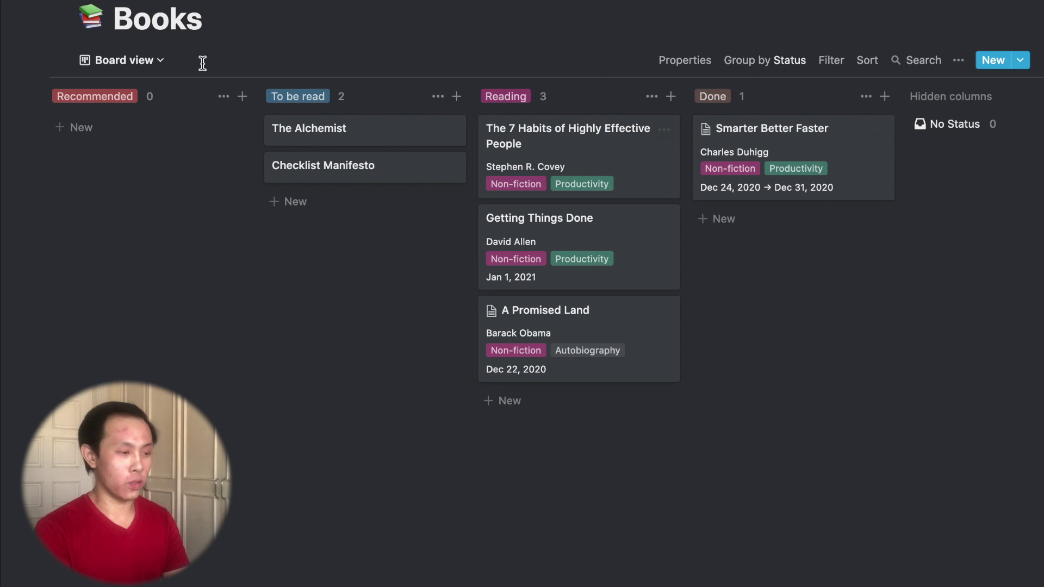
Switch Books to Table view and scan across its titles, authors, statuses and genres.
left_click(155, 60)
left_click(135, 120)
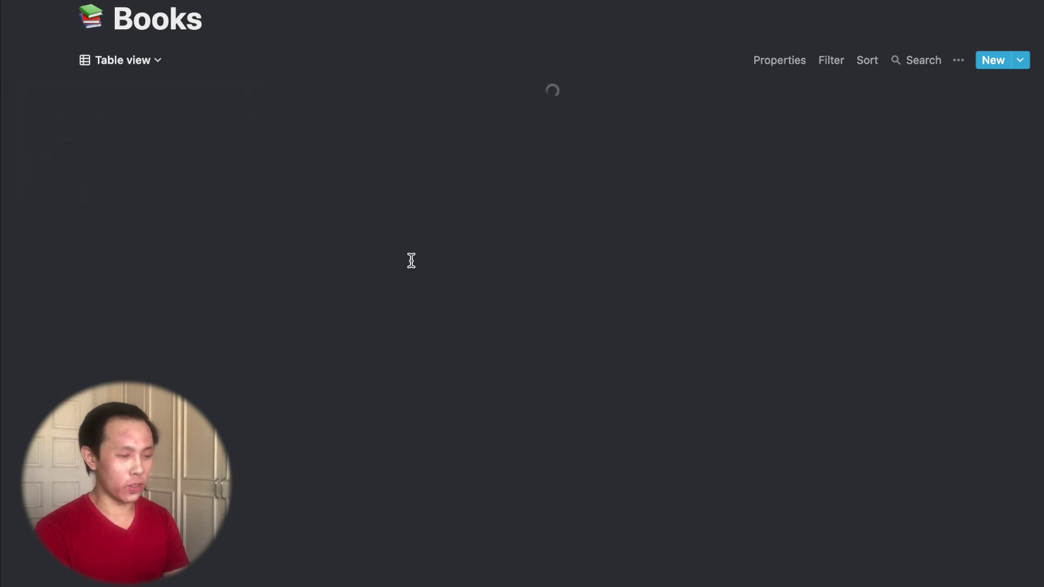
scroll(605, 260, "right", 3)
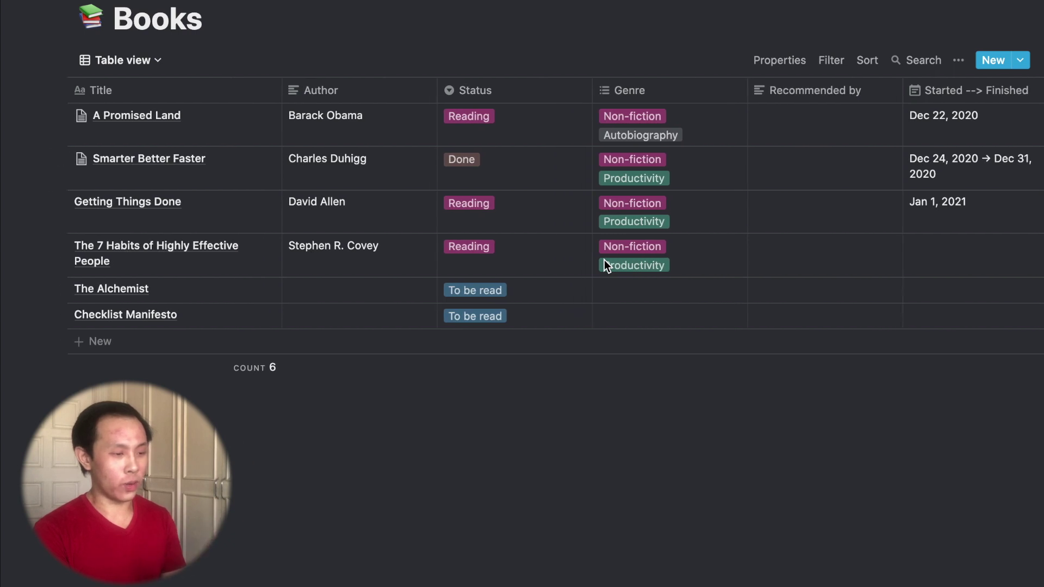
scroll(604, 261, "left", 1)
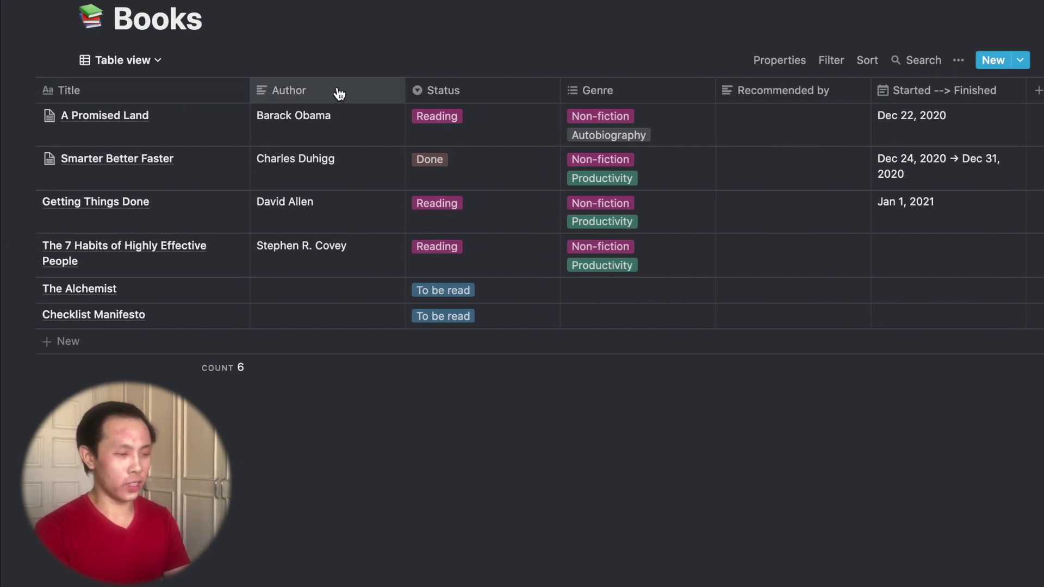
scroll(400, 106, "right", 1)
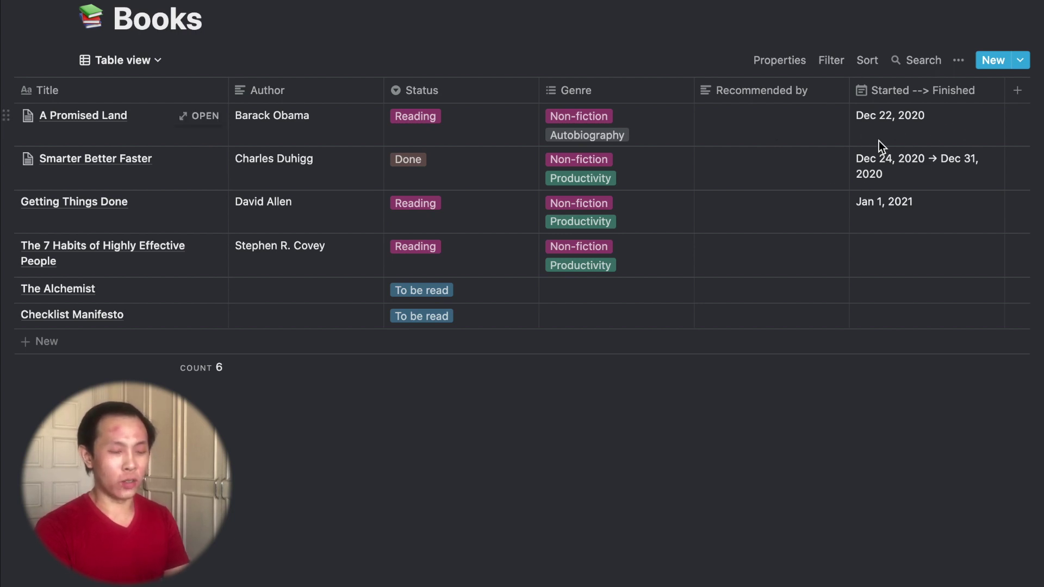
scroll(880, 202, "left", 2)
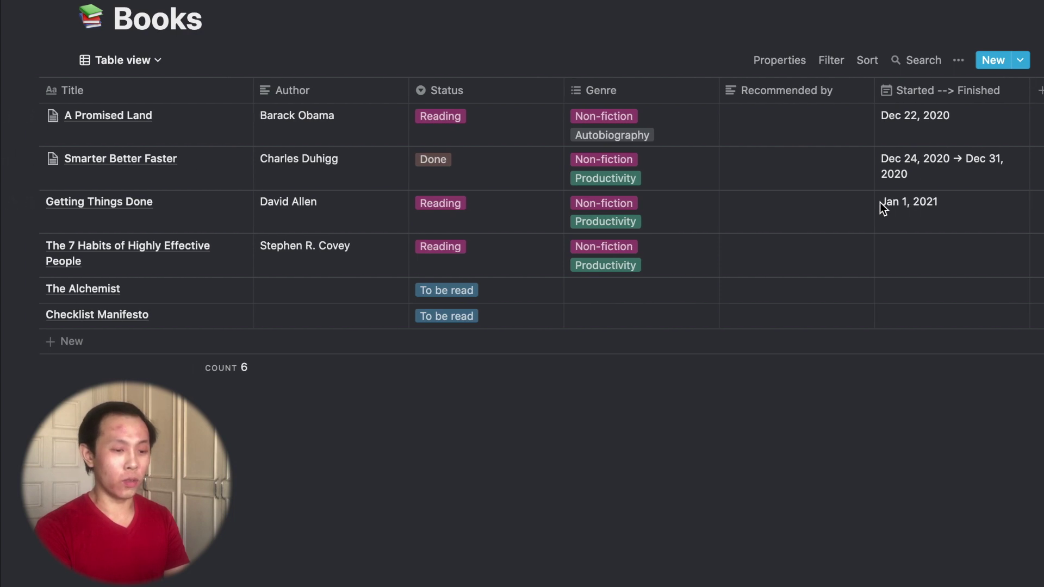
scroll(880, 202, "right", 2)
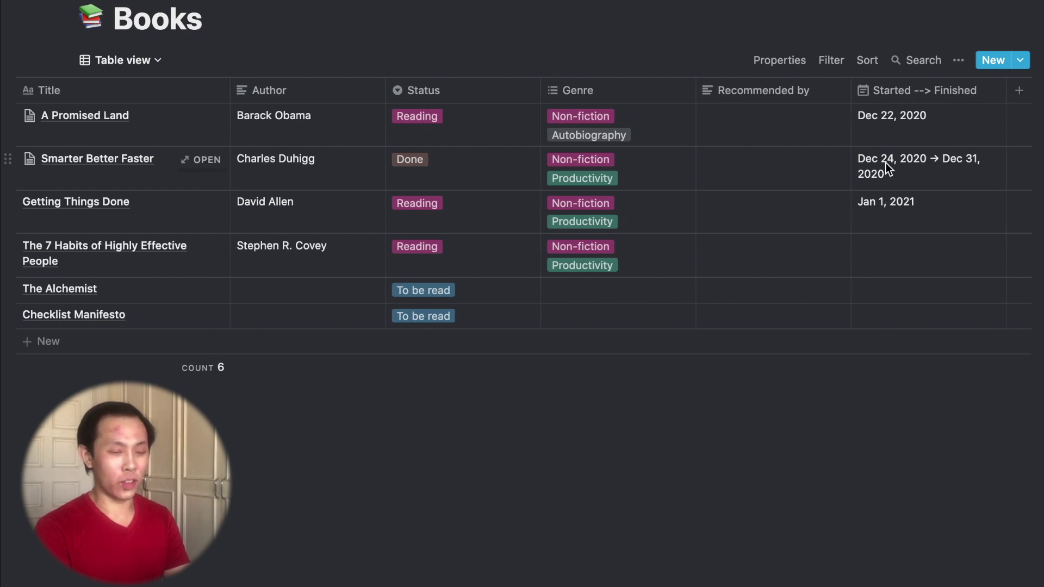
scroll(886, 182, "left", 2)
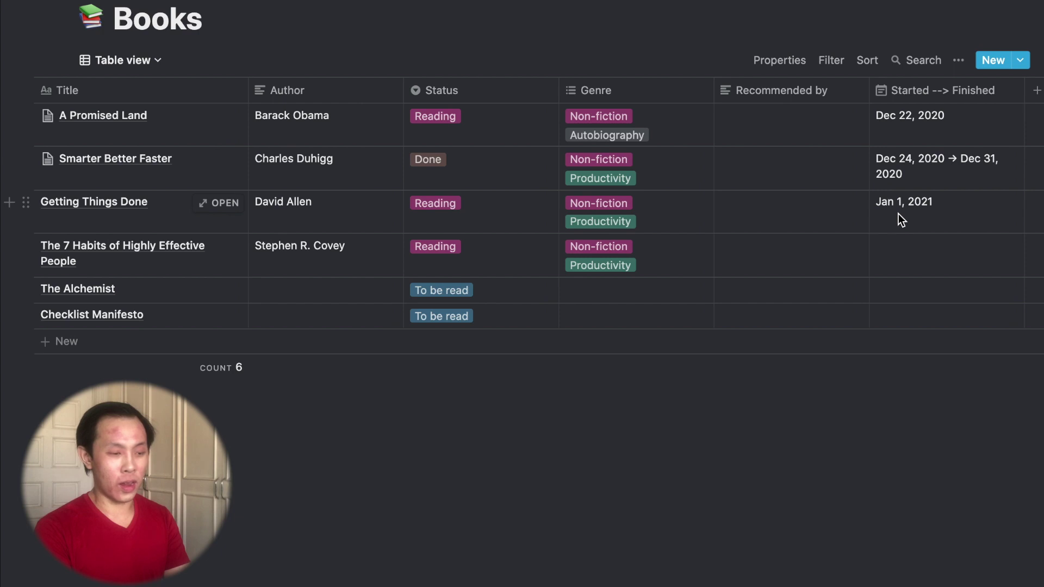
scroll(899, 214, "left", 2)
Go back to Life/Admin and open the TV Series table showing Sword Art Online as Watching.
key("super+bracketleft")
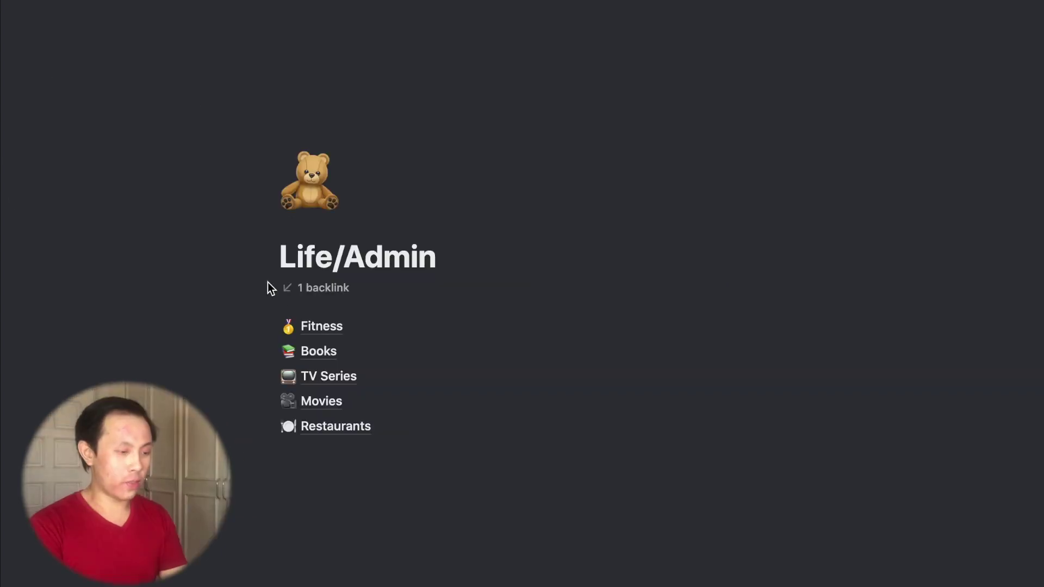
left_click(342, 377)
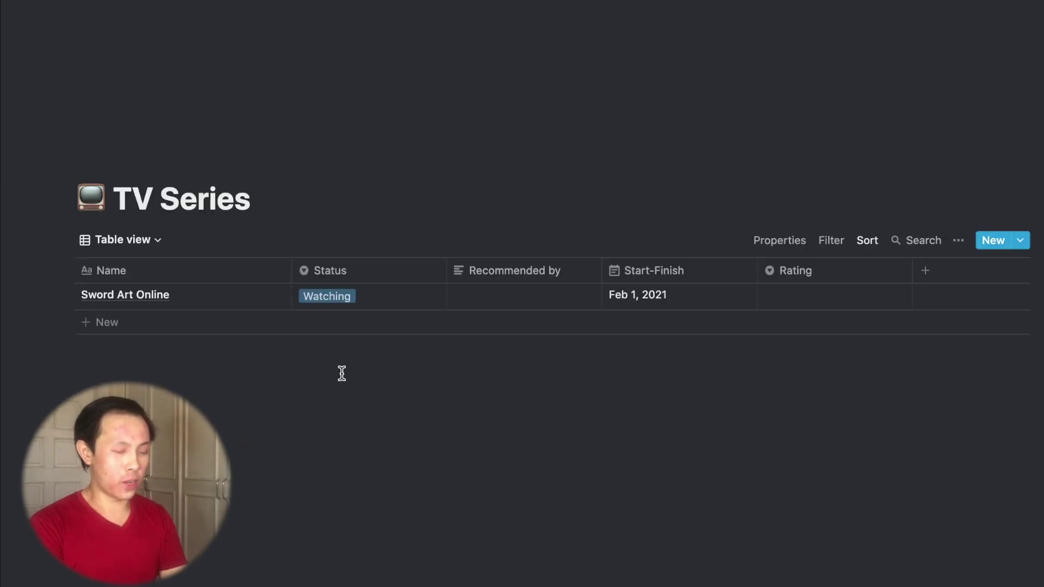